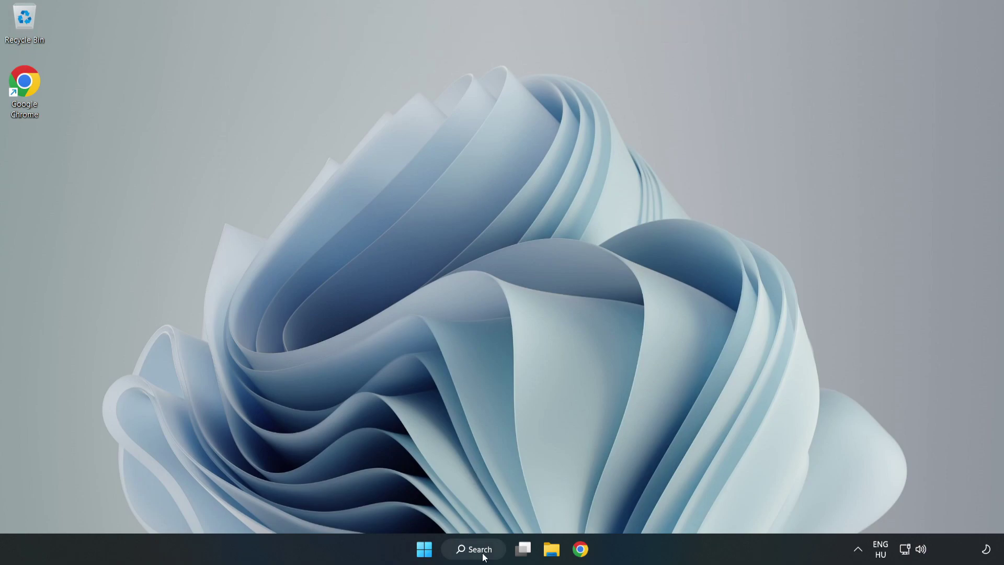
- Search Windows for 'edit power plan' and open the Edit power plan result
click(482, 553)
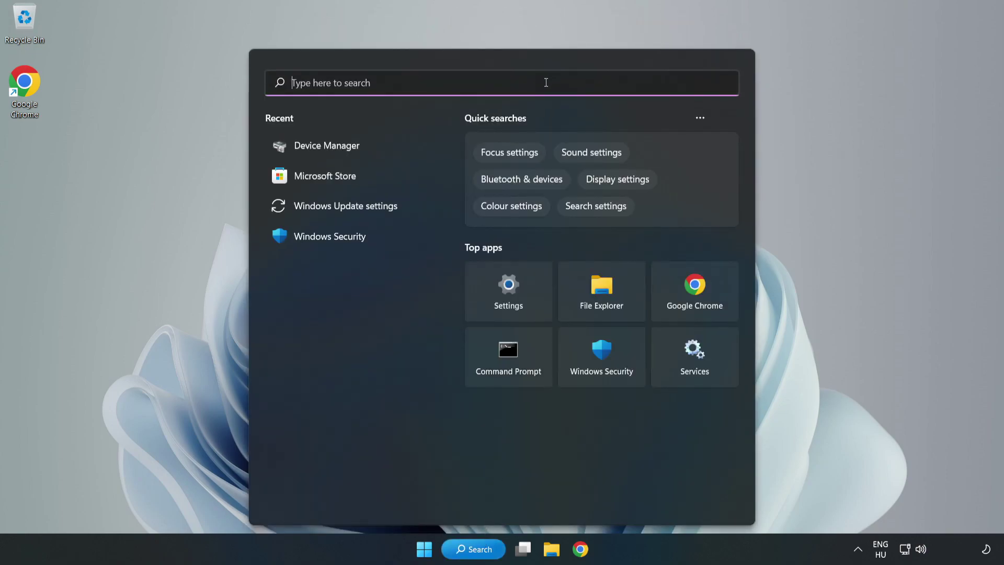
text(edit)
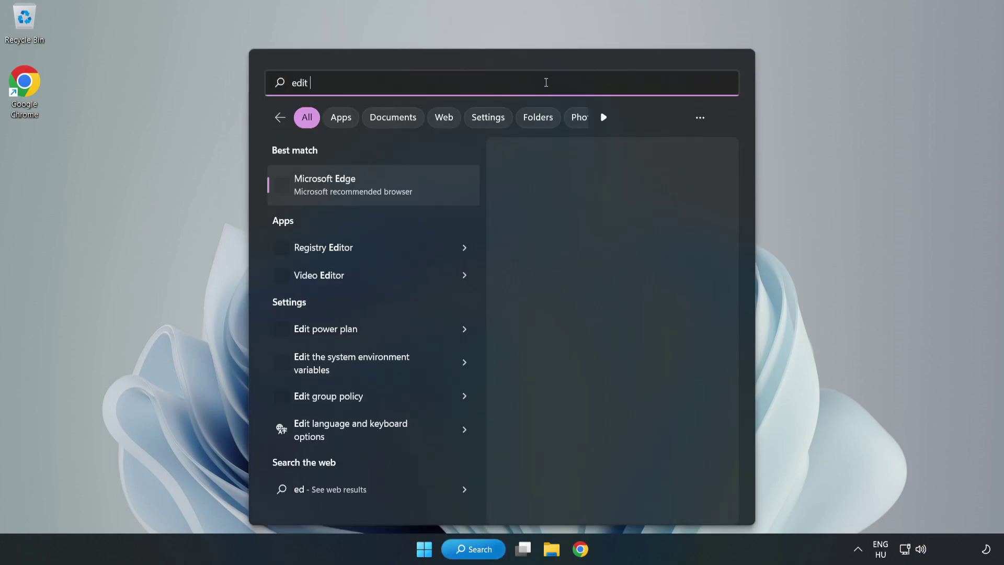
text( power plan)
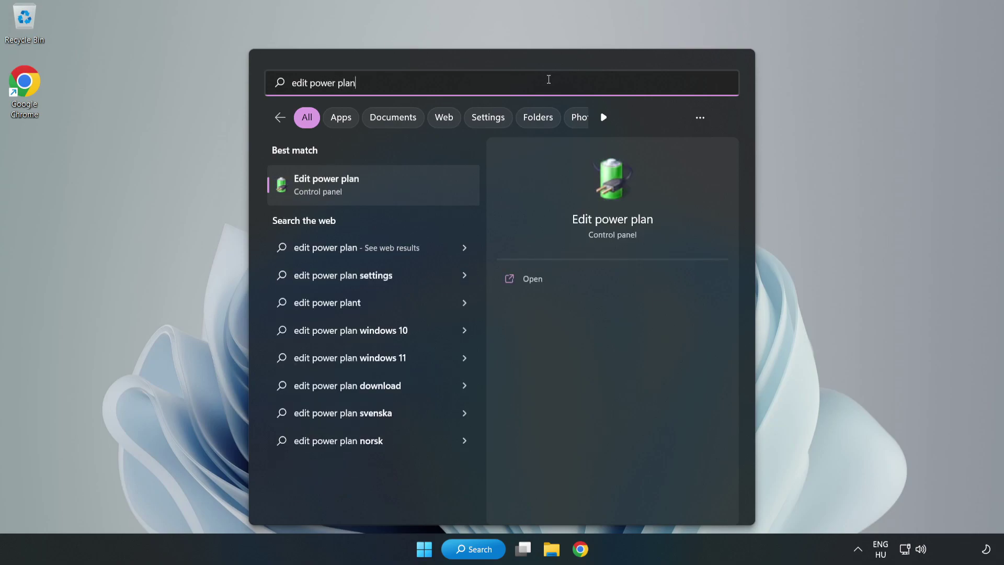
- Switch from the Balanced plan to High performance in Power Options, then close the window
click(379, 185)
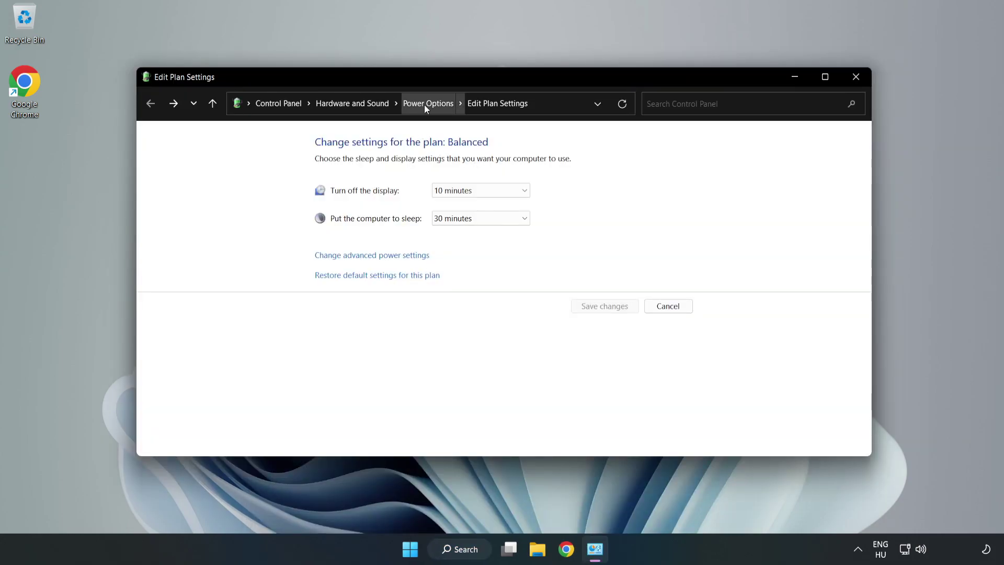
click(424, 105)
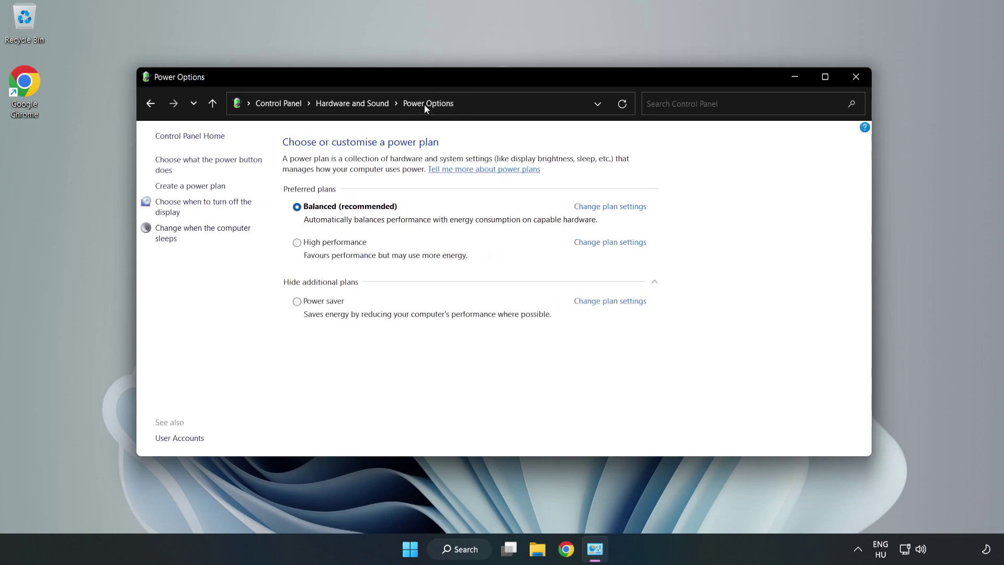
click(329, 244)
click(853, 80)
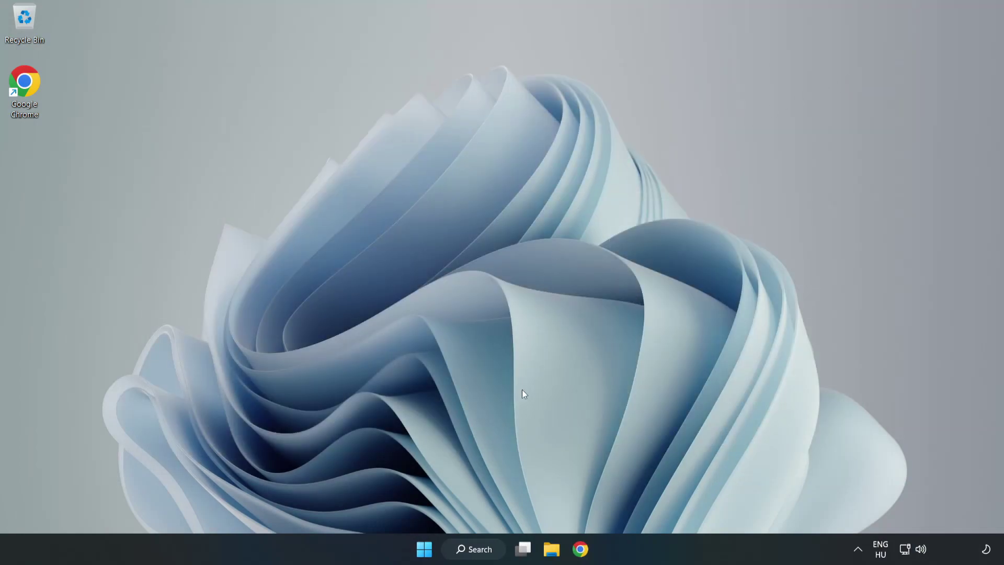
- Look up 'device manager' in Windows Search and open Device Manager
click(487, 550)
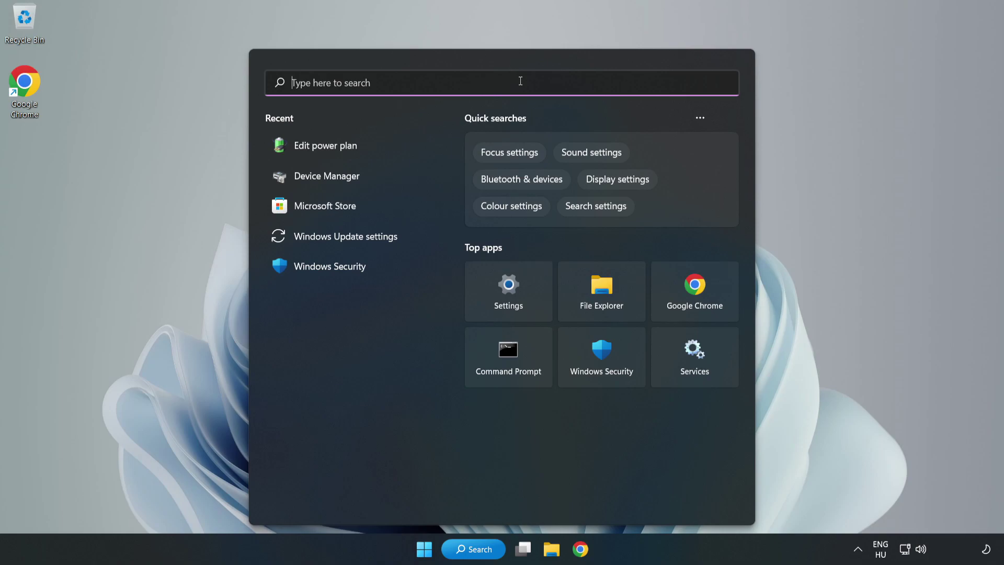
text(device mana)
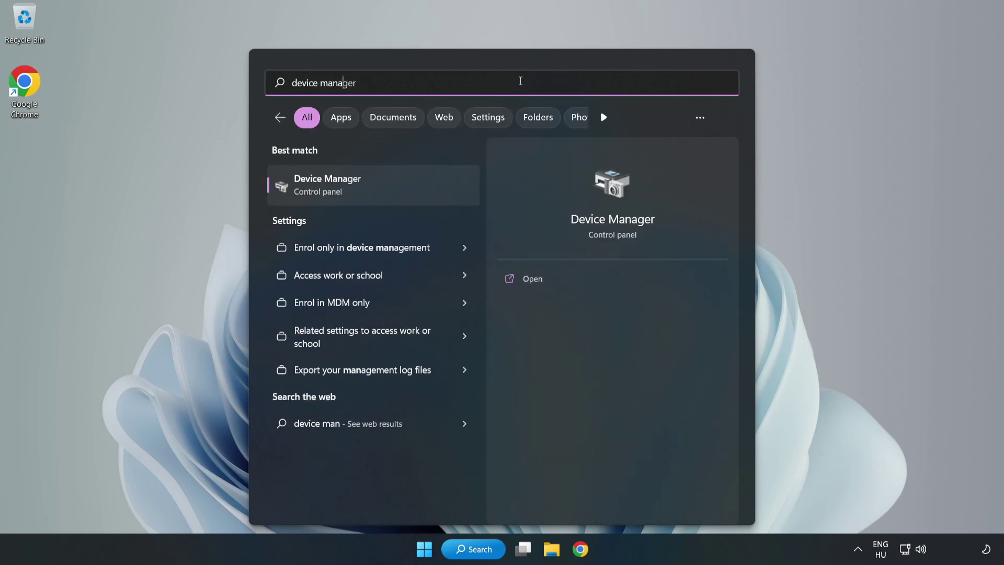
text(ger)
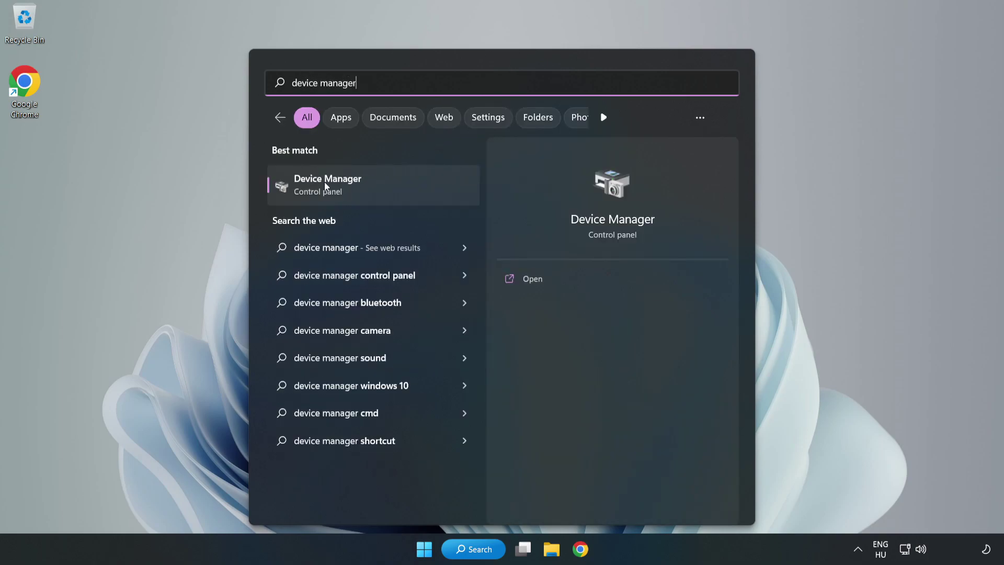
click(365, 190)
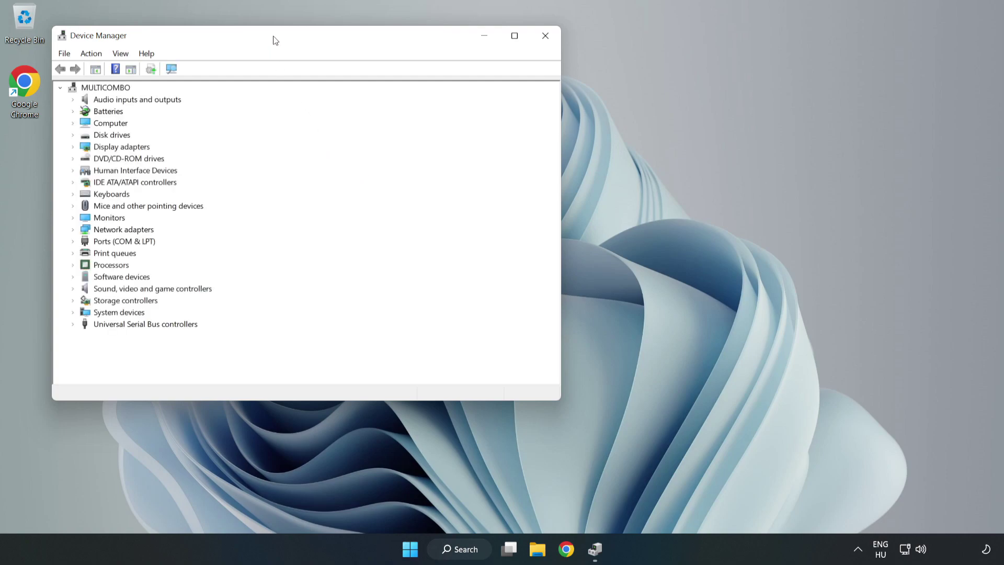
- Automatically search for a newer VMware SVGA 3D driver, confirm it's current, and close Device Manager
drag(273, 38, 462, 101)
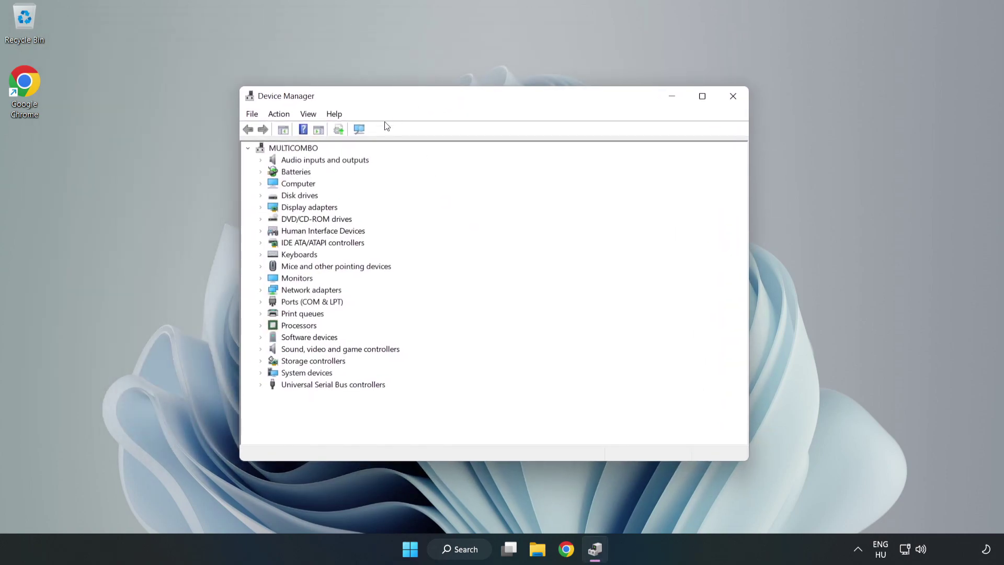
click(282, 207)
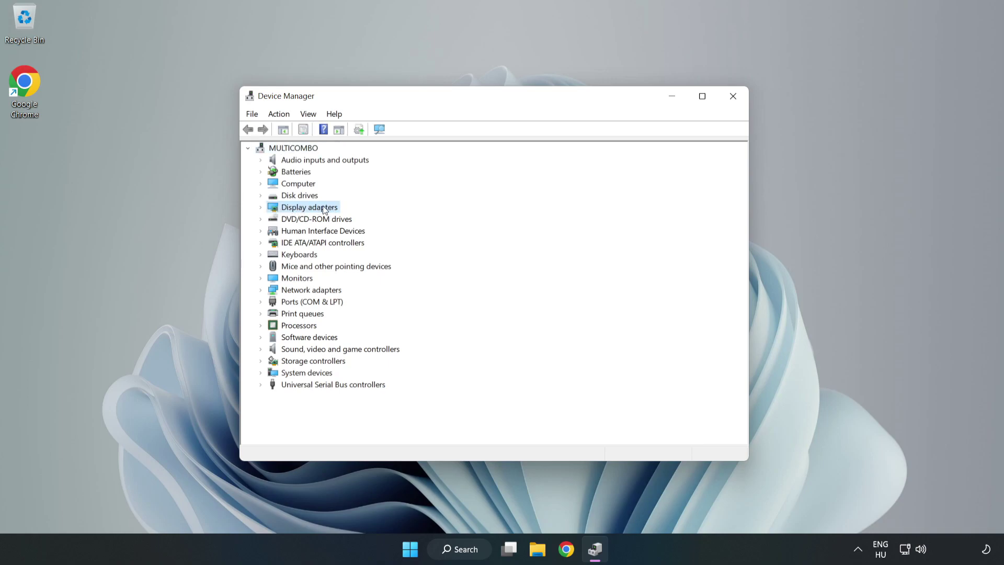
click(262, 209)
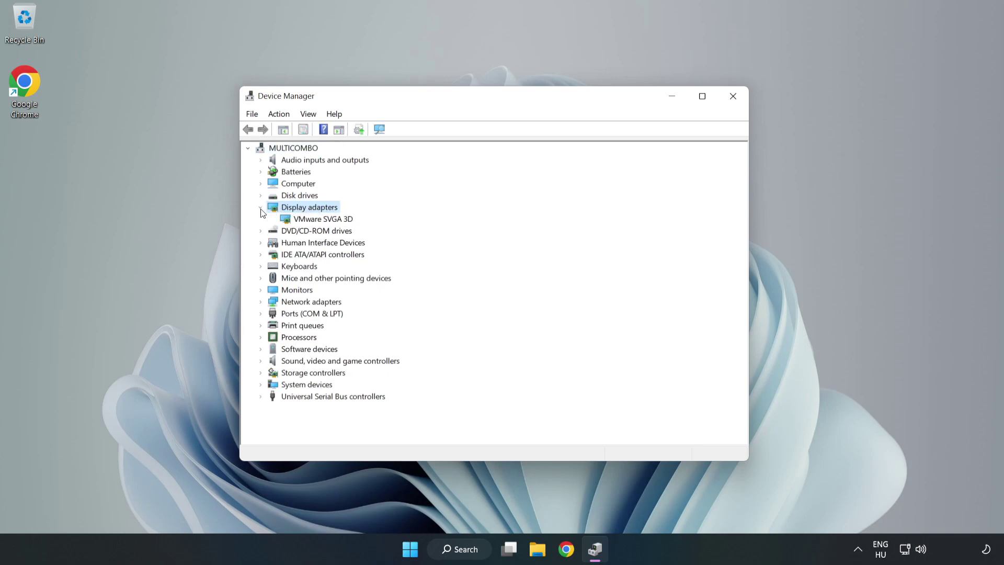
click(324, 219)
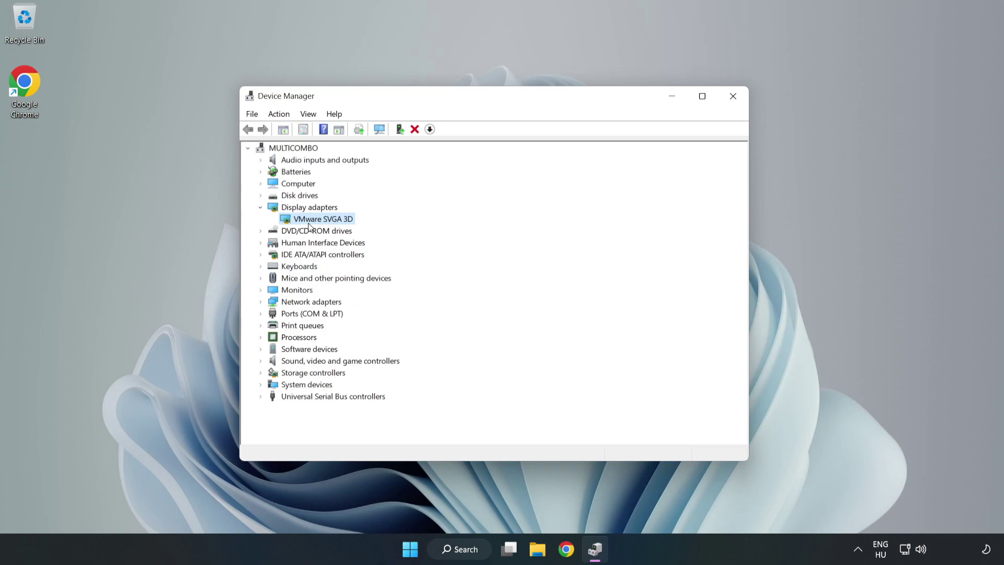
right_click(321, 222)
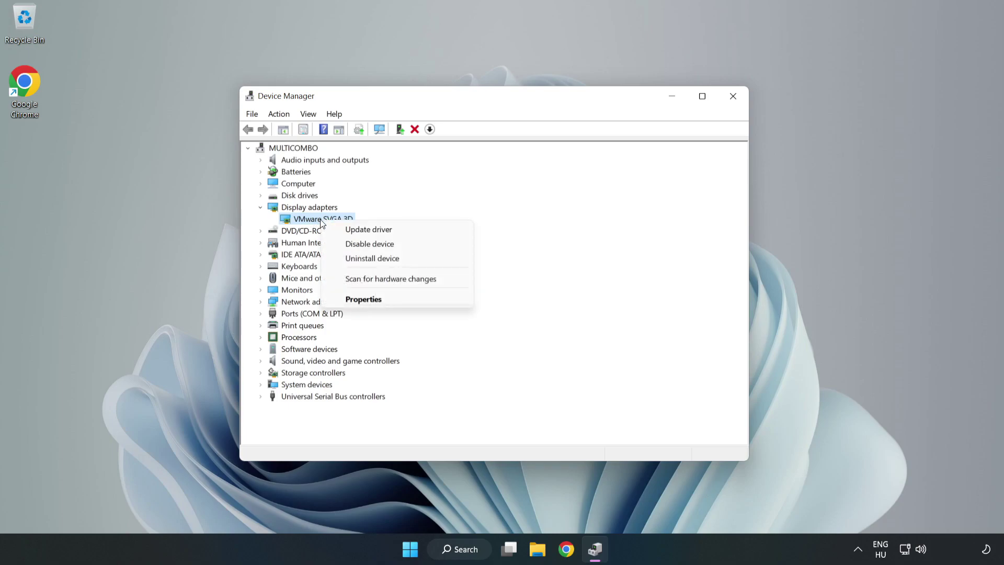
click(378, 231)
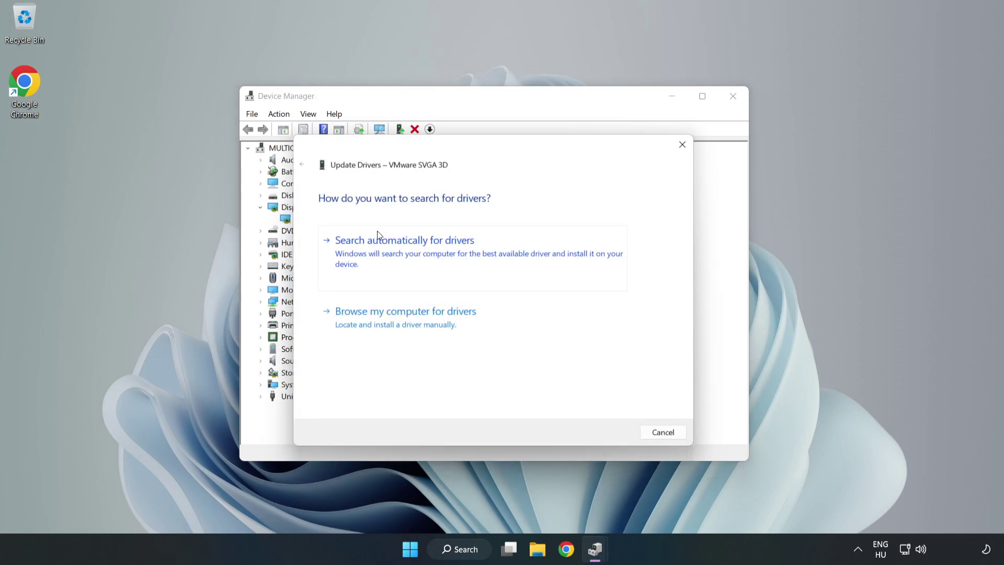
drag(410, 151, 416, 130)
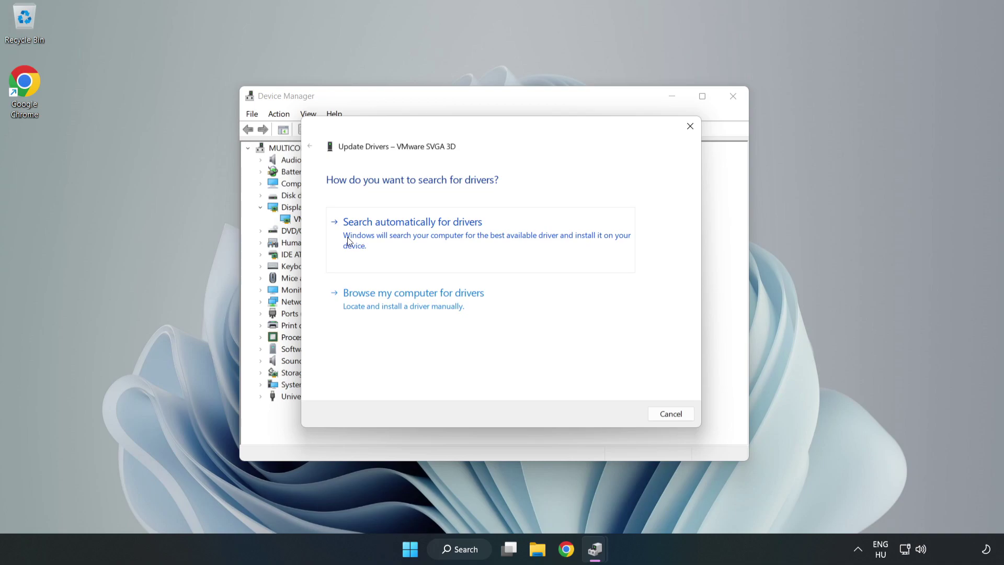
click(413, 235)
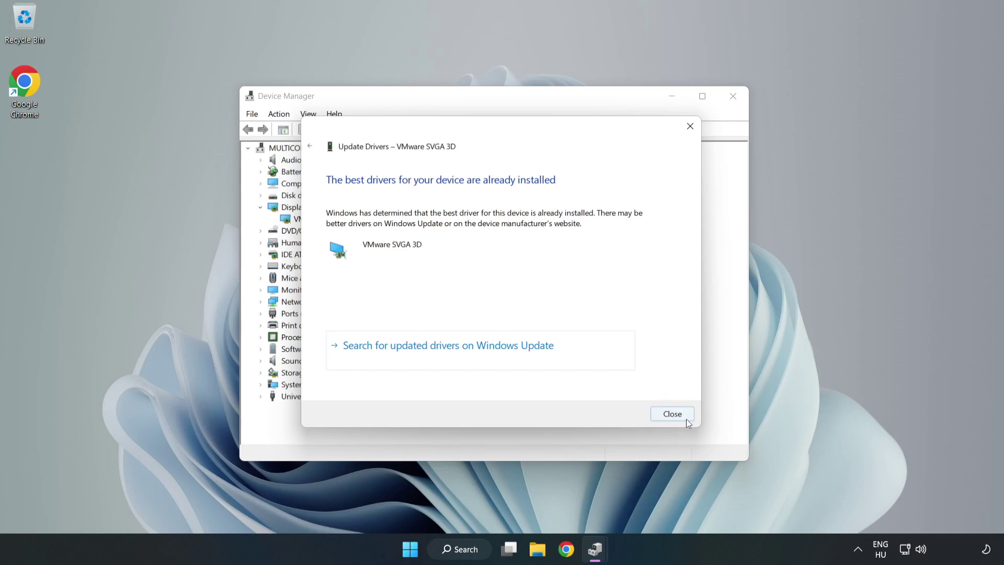
click(672, 415)
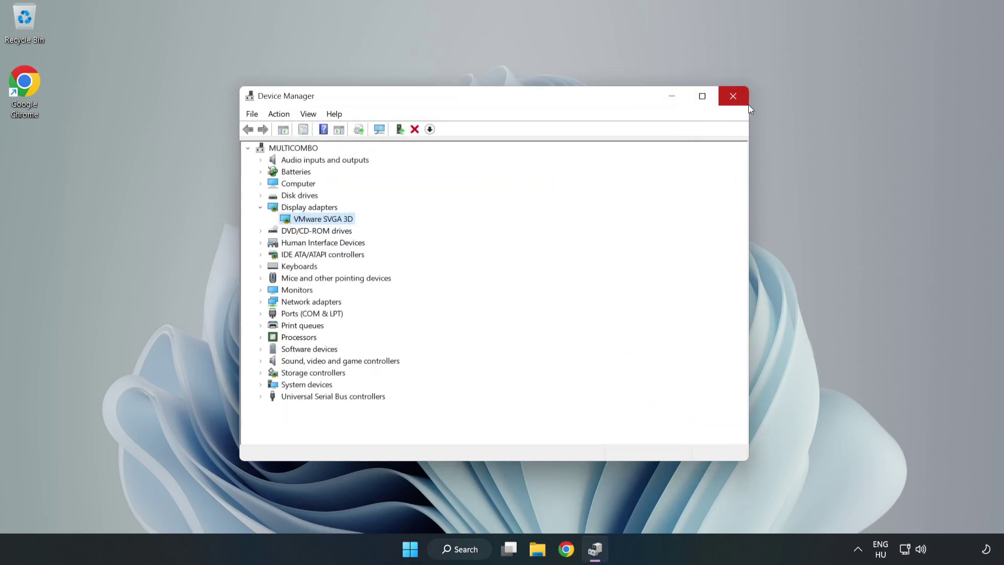
click(735, 96)
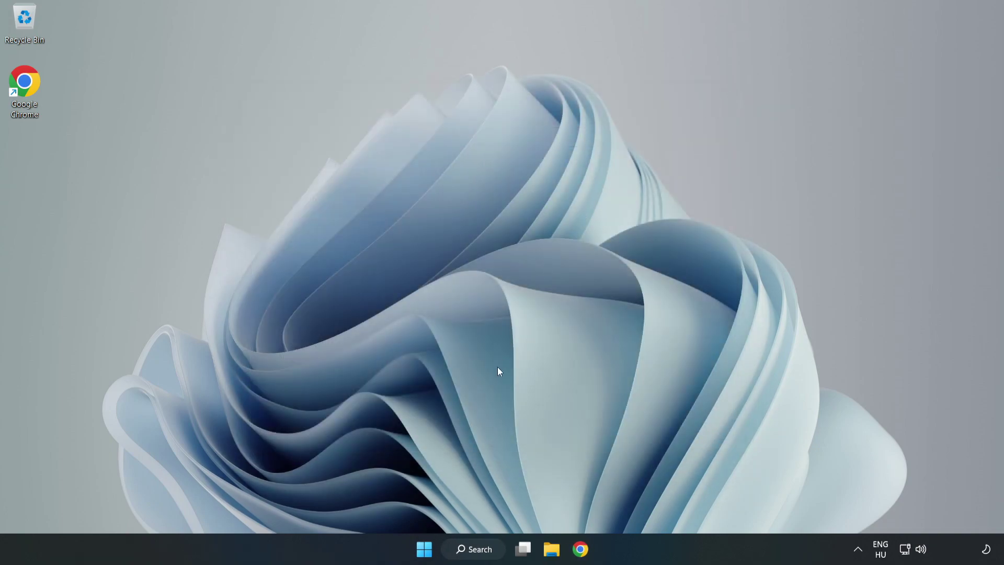
- Search for 'game mode' and open the Gaming › Game Mode settings page
click(486, 551)
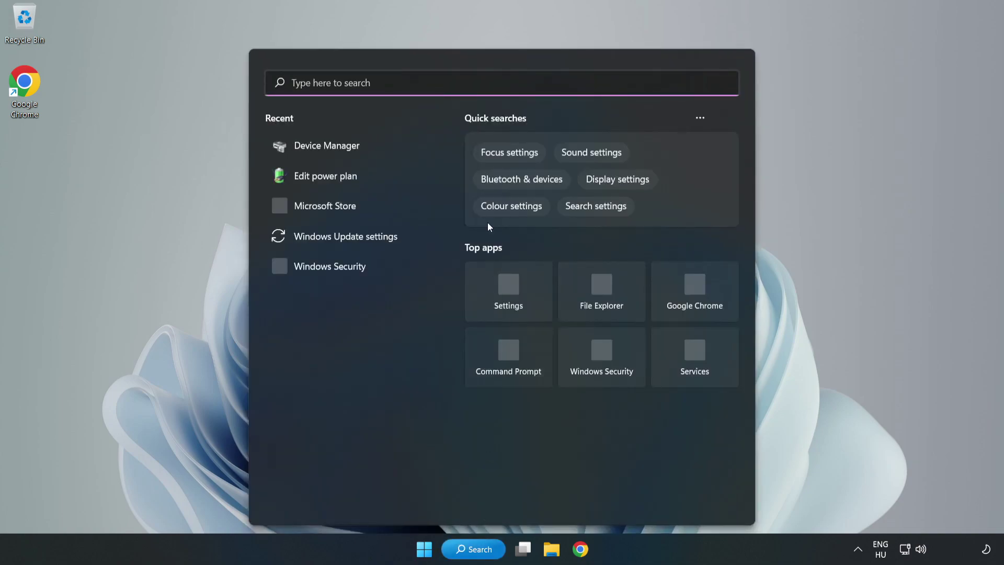
text(game mode)
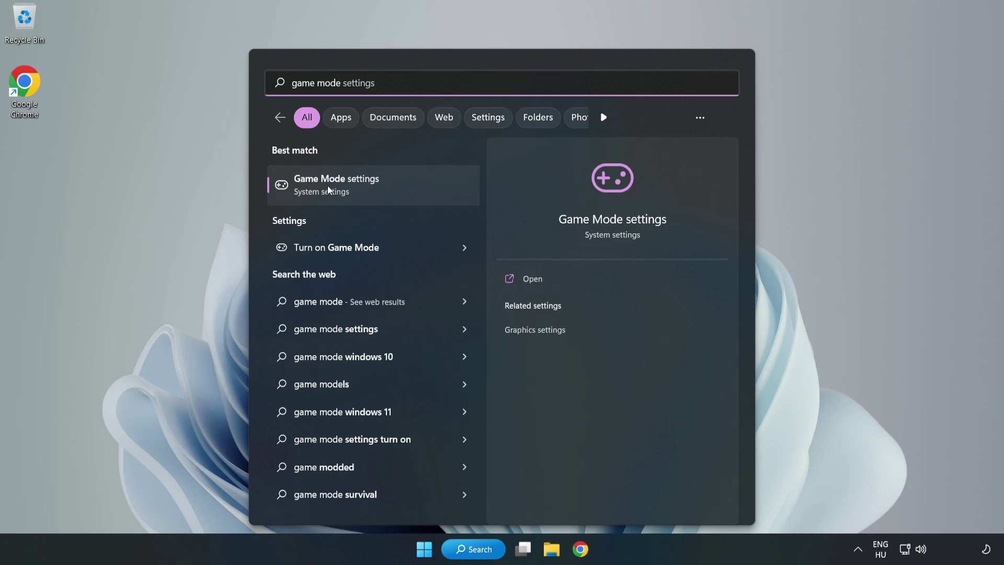
click(359, 187)
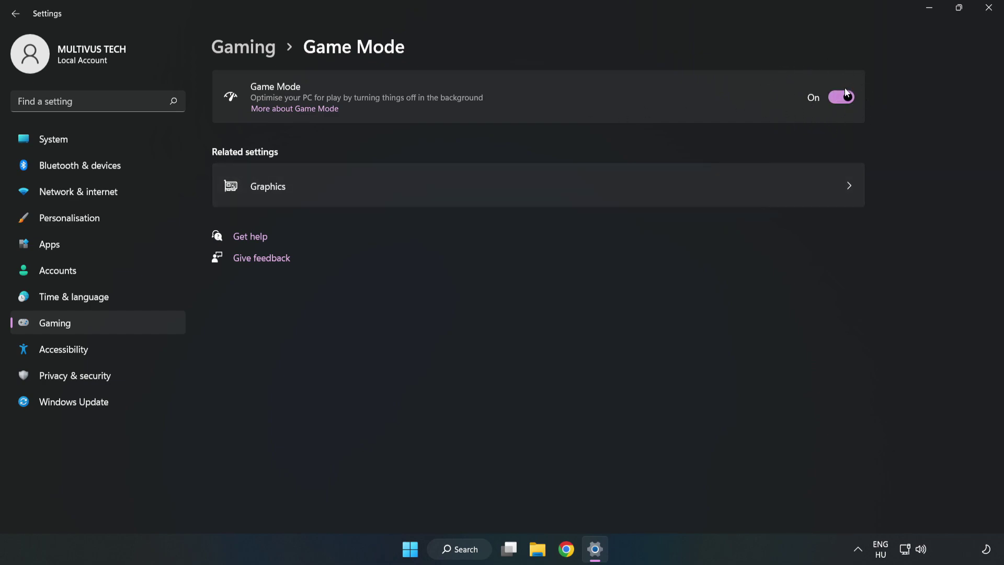
- Turn off the controller-button option under Gaming › Xbox Game Bar, then close Settings
click(255, 53)
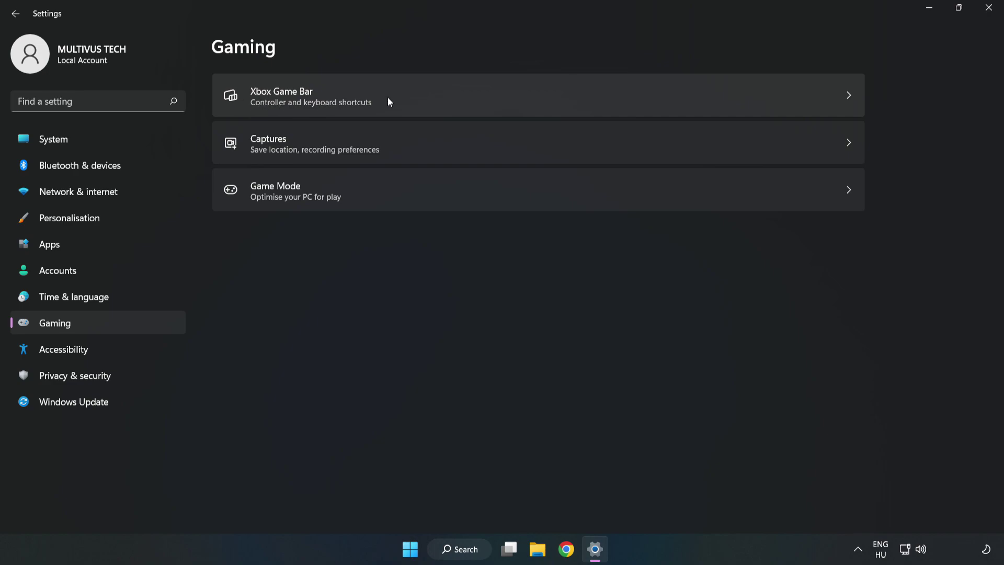
click(426, 94)
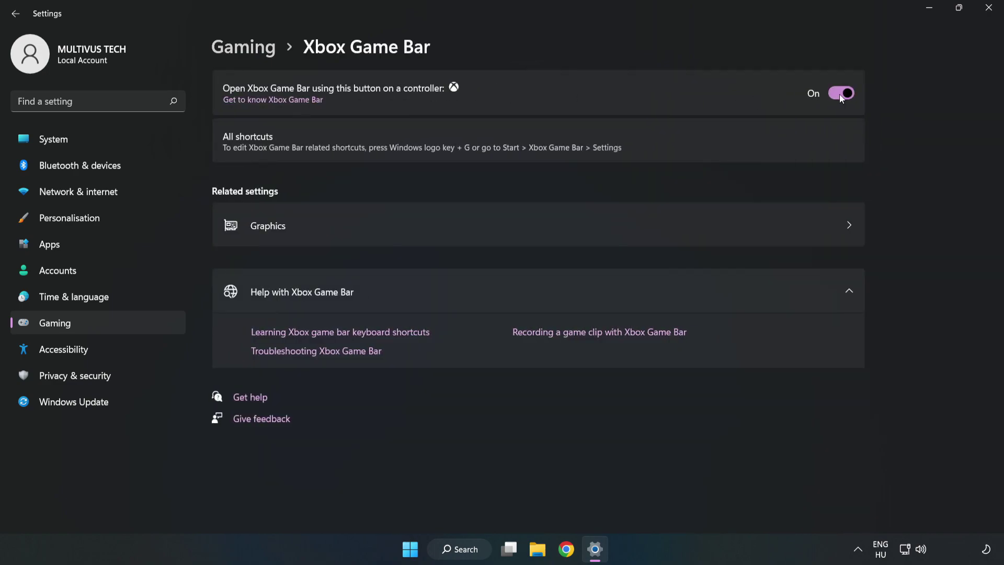
click(841, 94)
click(990, 9)
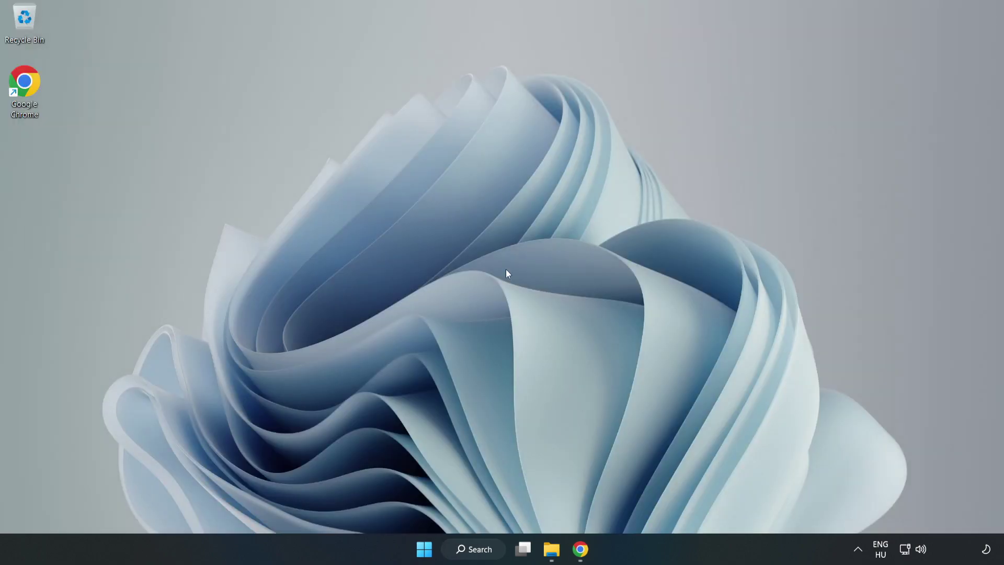
- Launch Task Manager from the Start button's Win+X menu
right_click(427, 554)
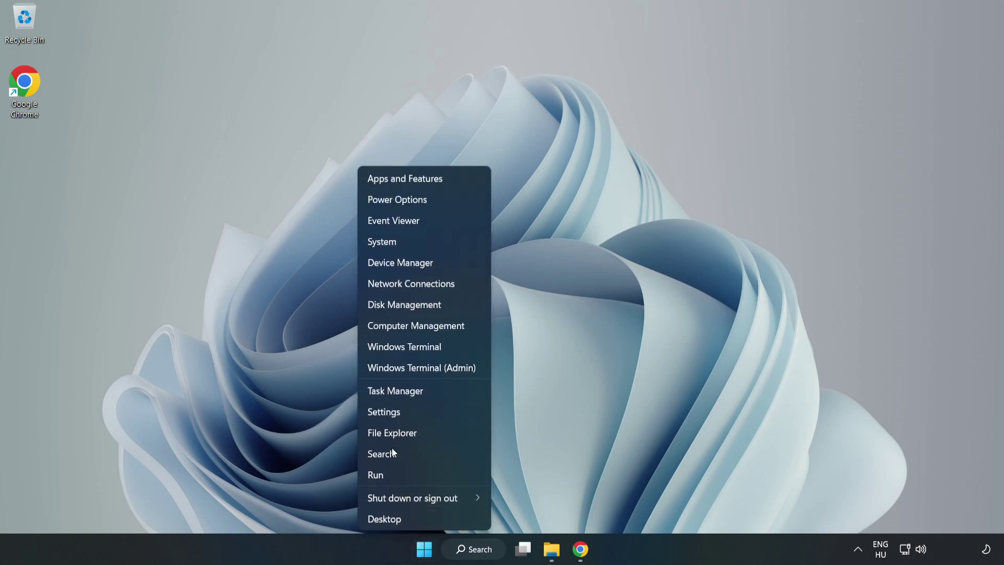
click(439, 391)
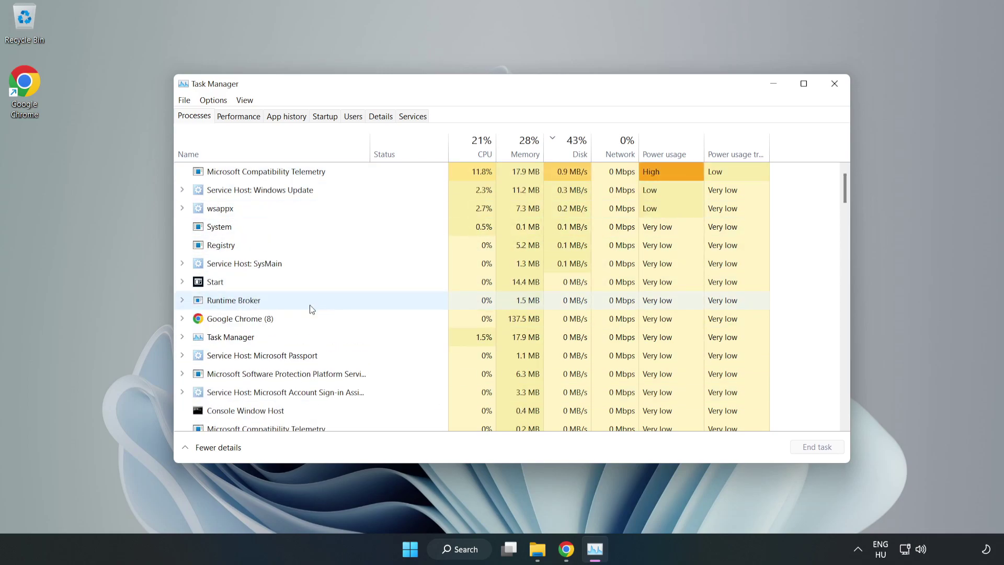
- End the Google Chrome process and bring up the Startup apps list
click(271, 320)
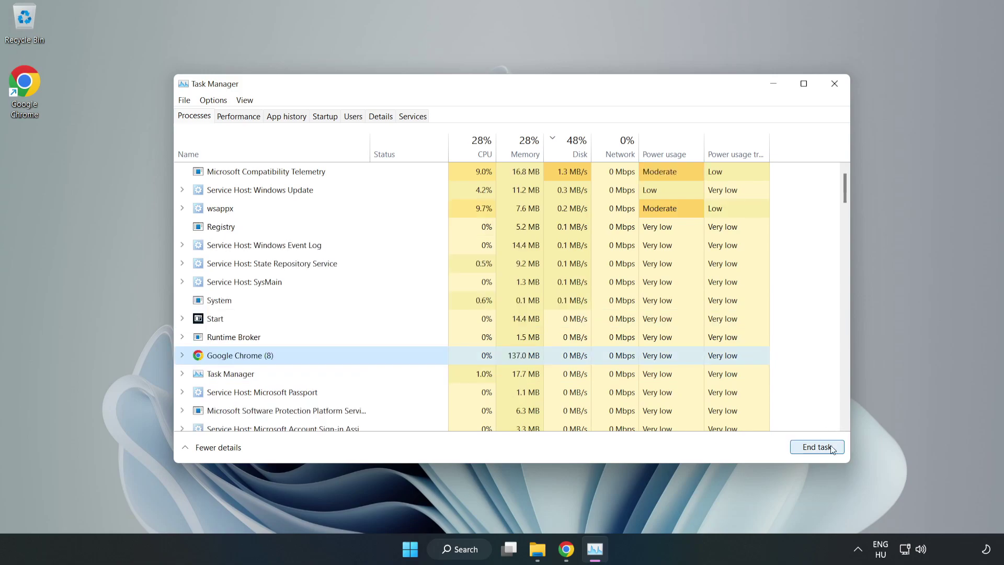
click(811, 451)
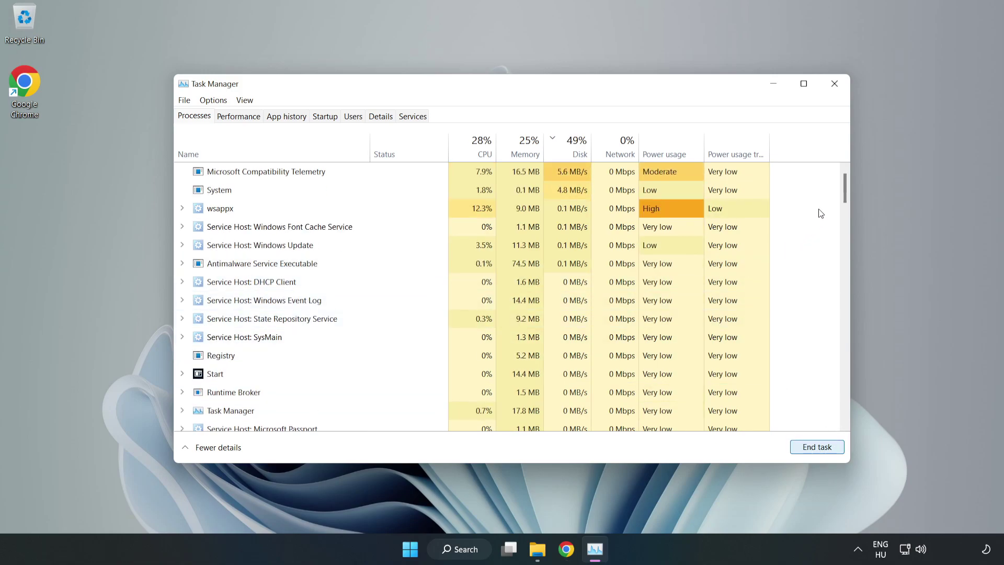
mouse_move(848, 191)
mouse_down()
mouse_move(847, 358)
mouse_move(834, 197)
mouse_up()
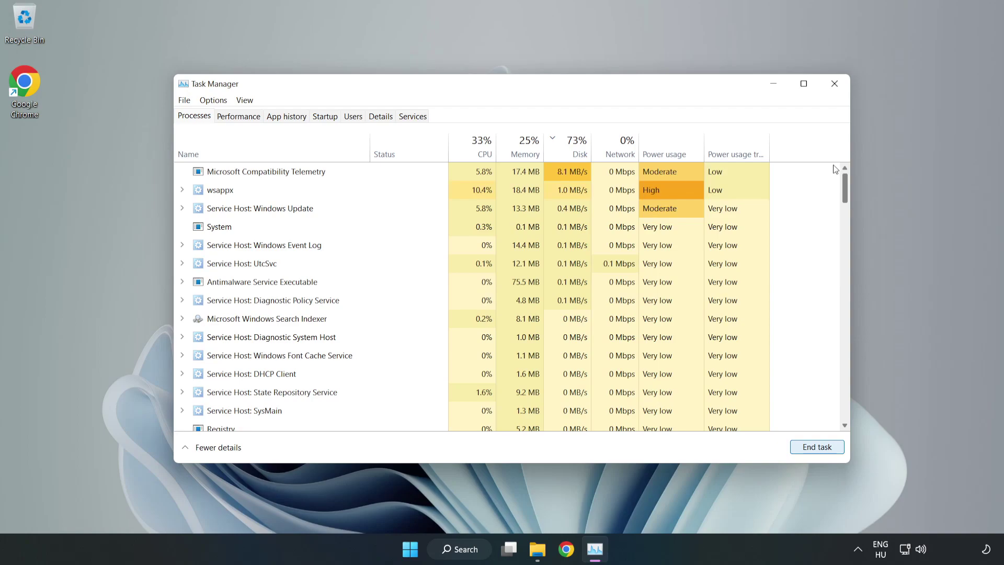
click(325, 117)
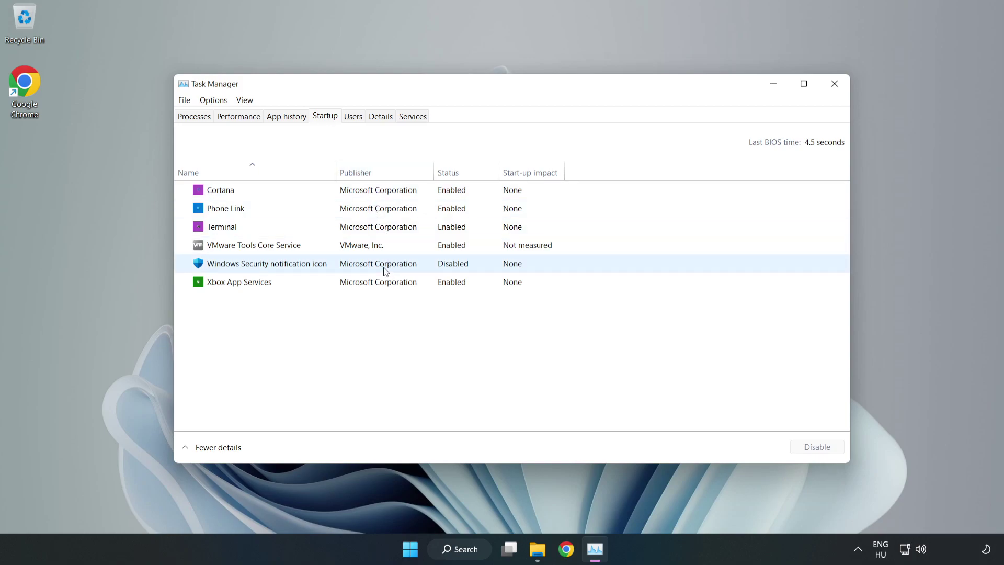
- Disable the Cortana, Phone Link, Terminal and Xbox App Services startup entries, then exit Task Manager
click(378, 191)
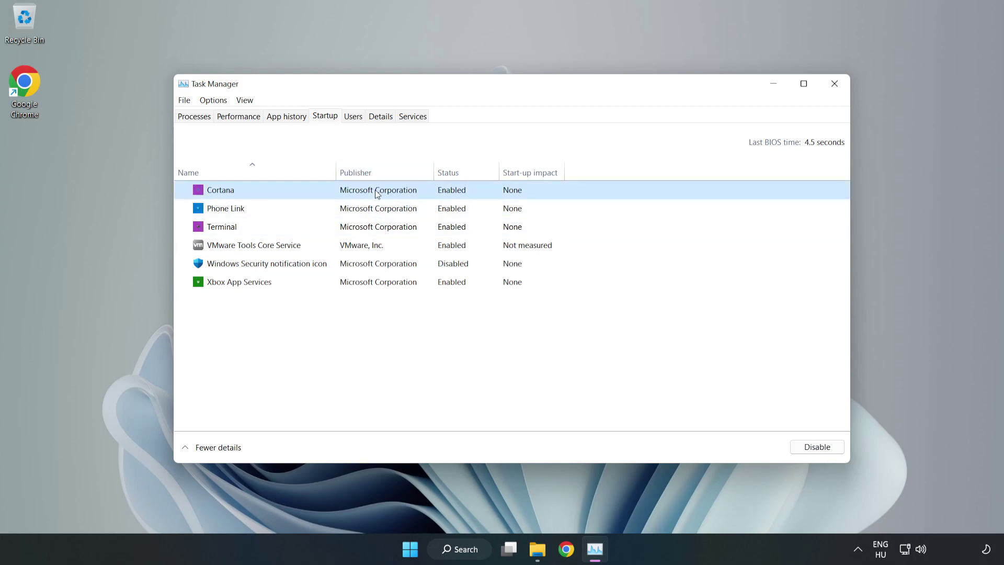
click(806, 452)
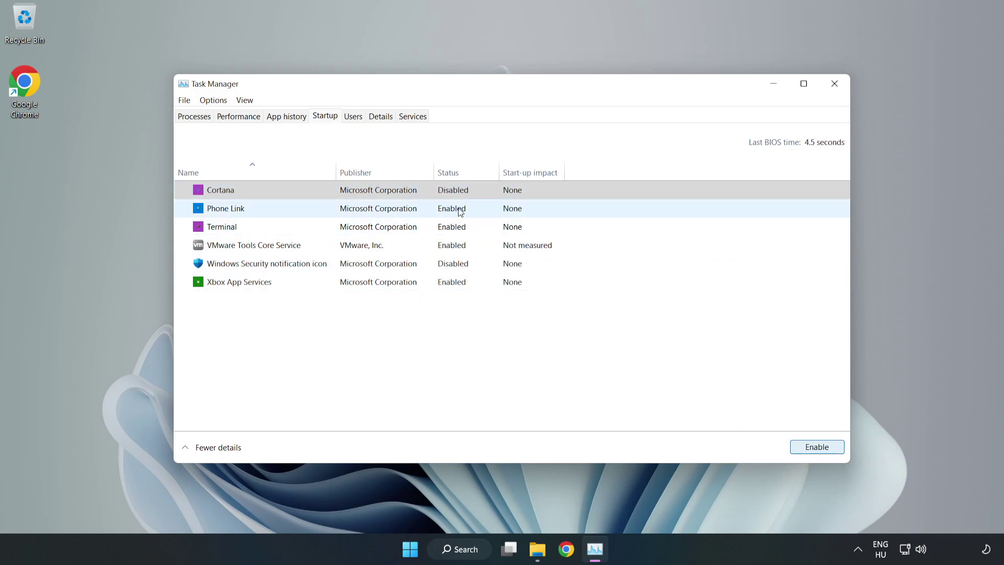
click(459, 212)
click(811, 449)
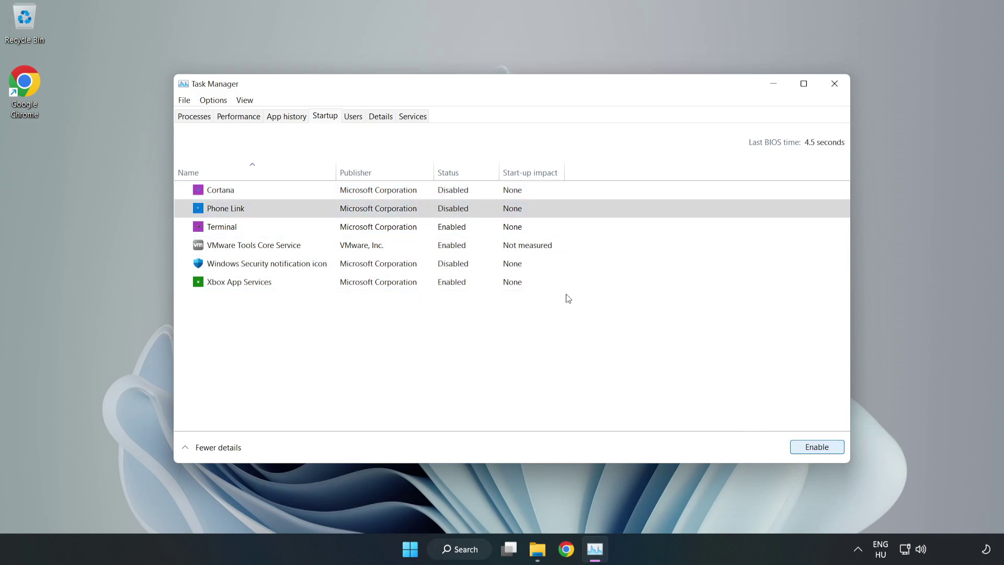
click(460, 229)
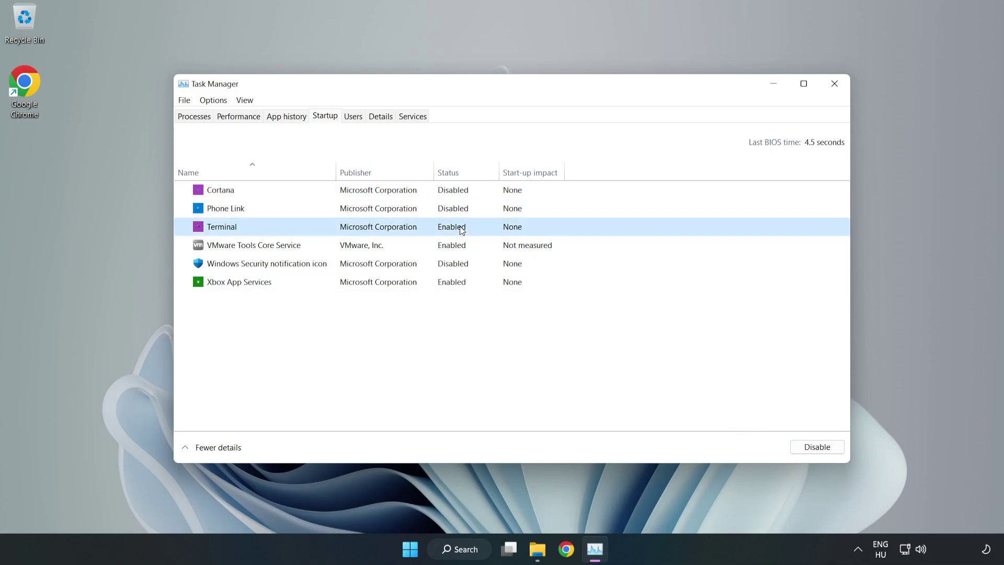
click(822, 450)
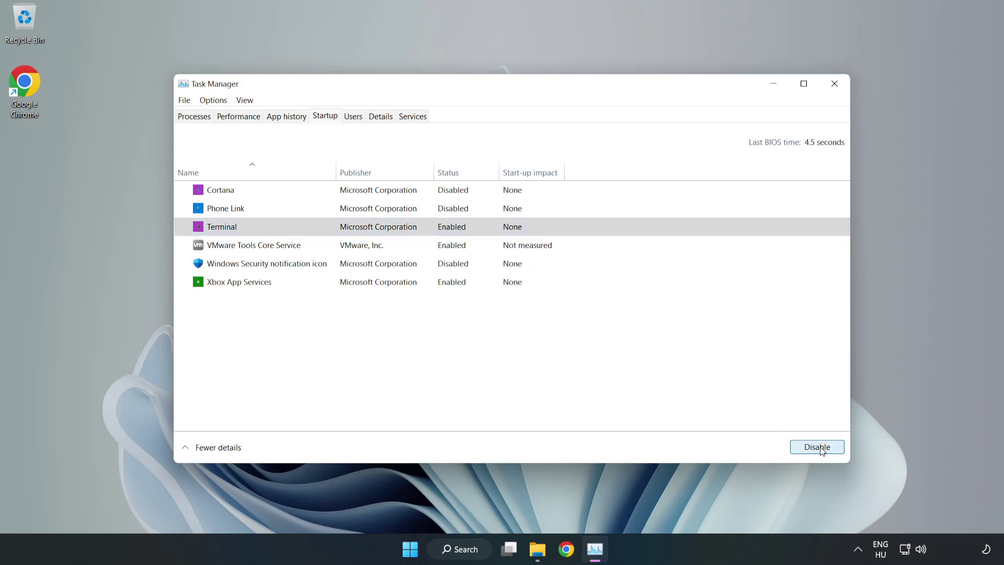
click(345, 282)
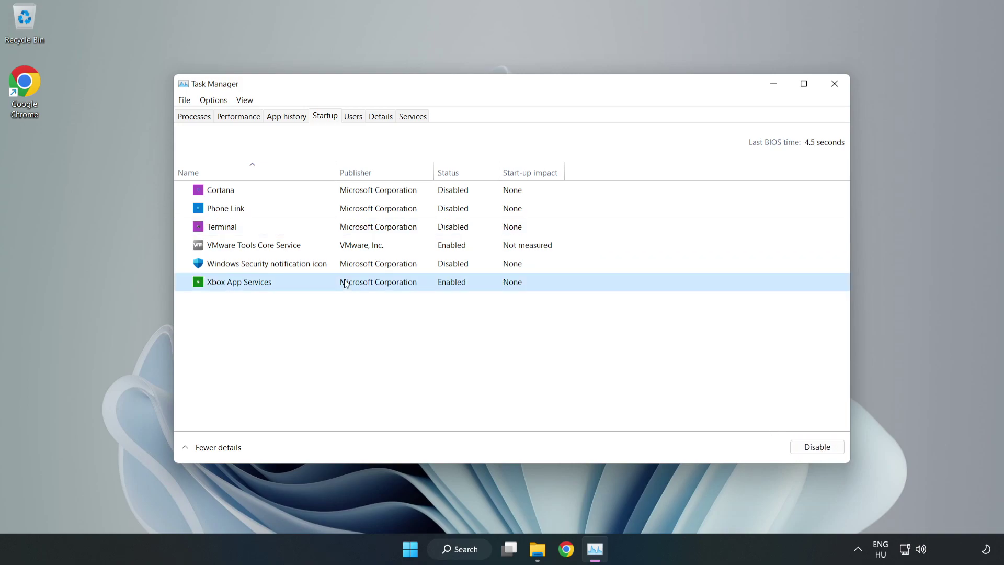
click(797, 451)
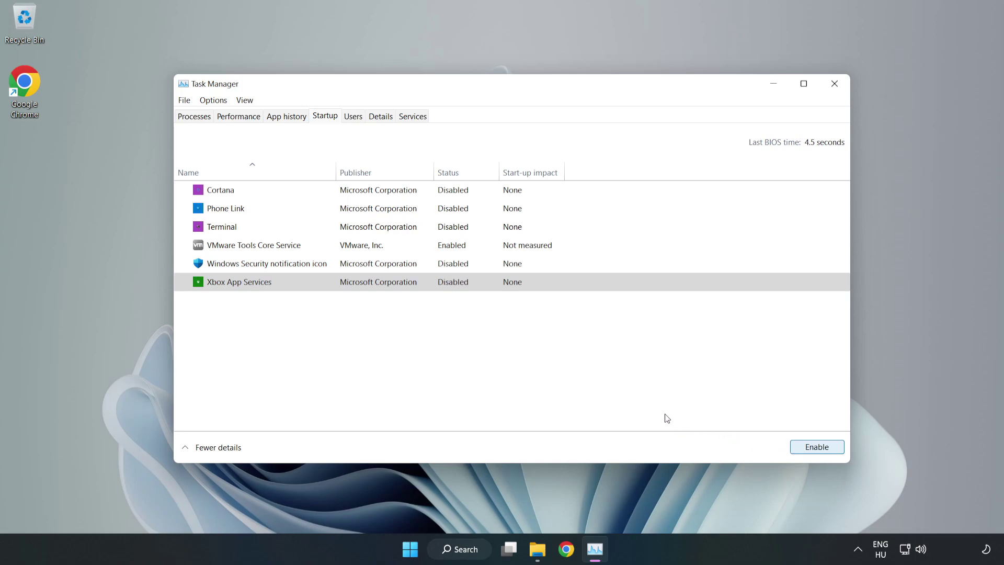
click(833, 88)
click(833, 89)
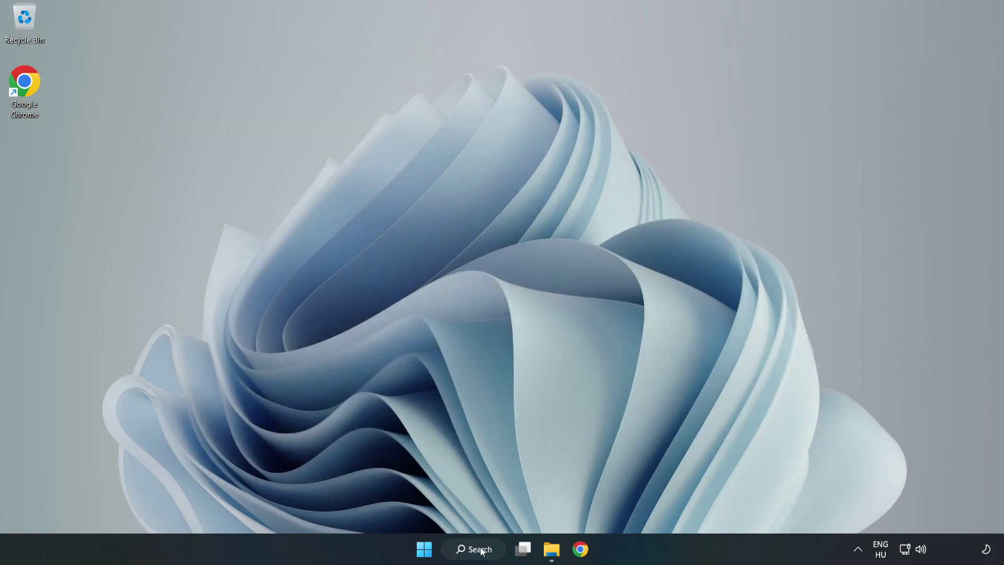
- Open Windows Update via search, check for updates, and close Settings once it's up to date
click(480, 551)
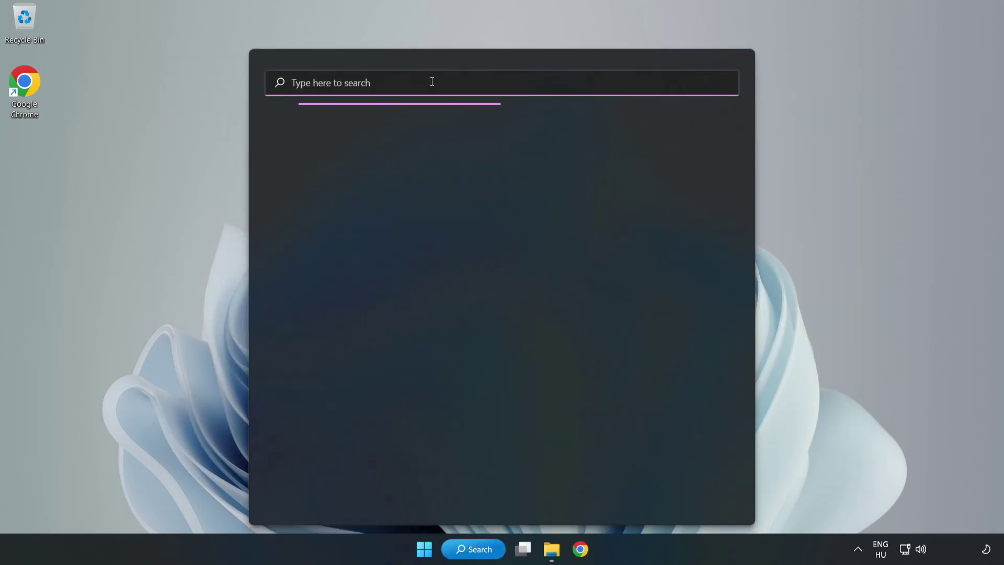
text(update)
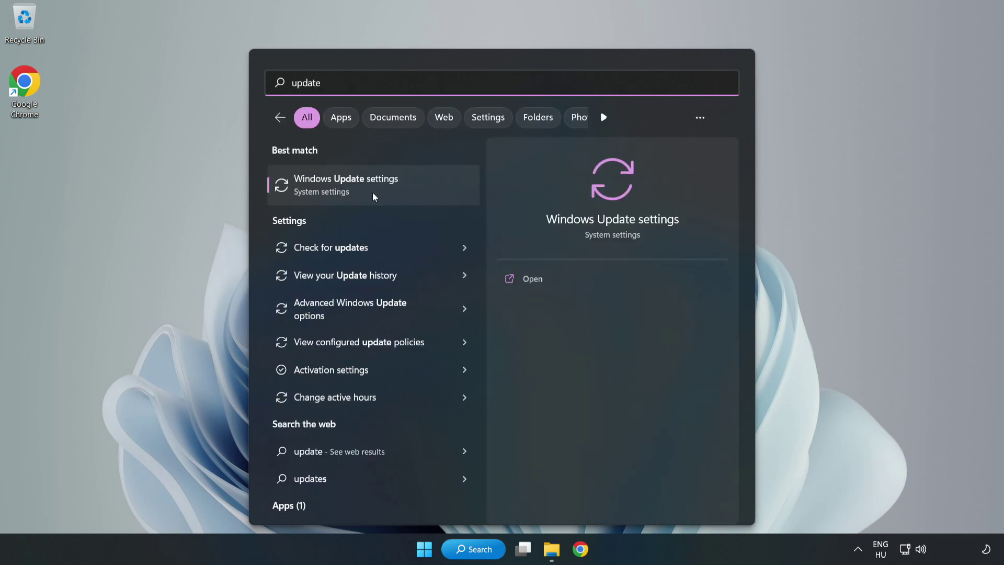
click(408, 195)
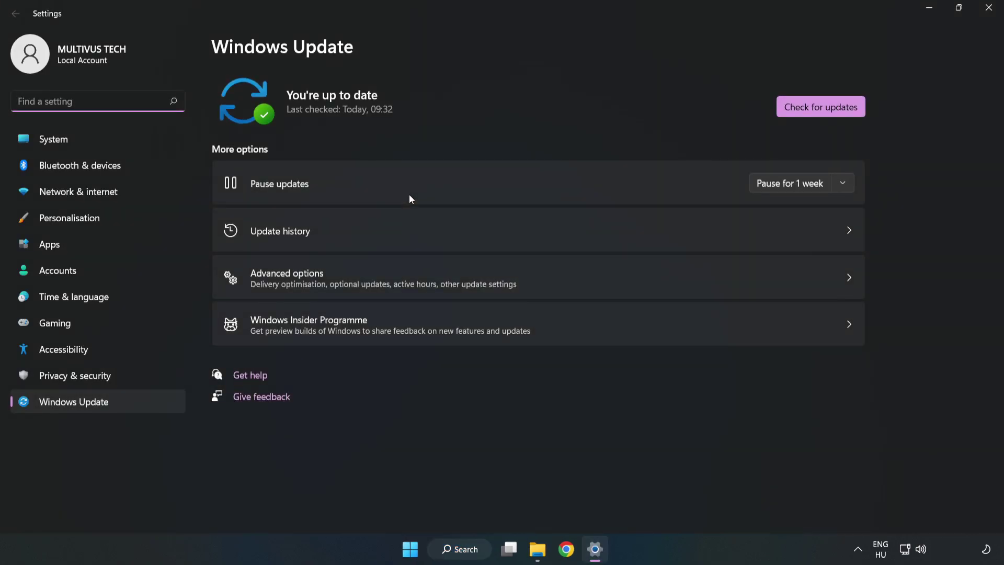
click(807, 110)
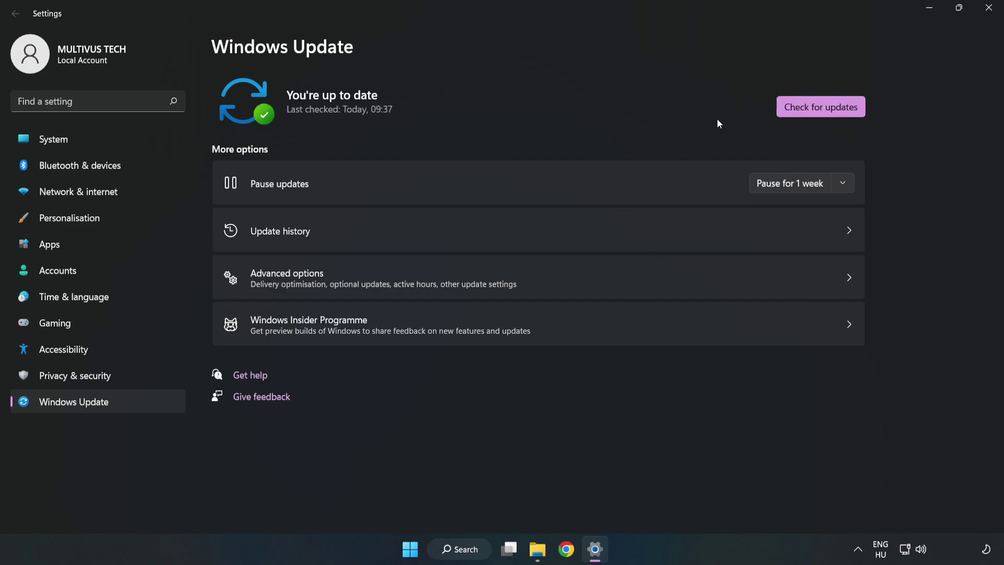
click(986, 11)
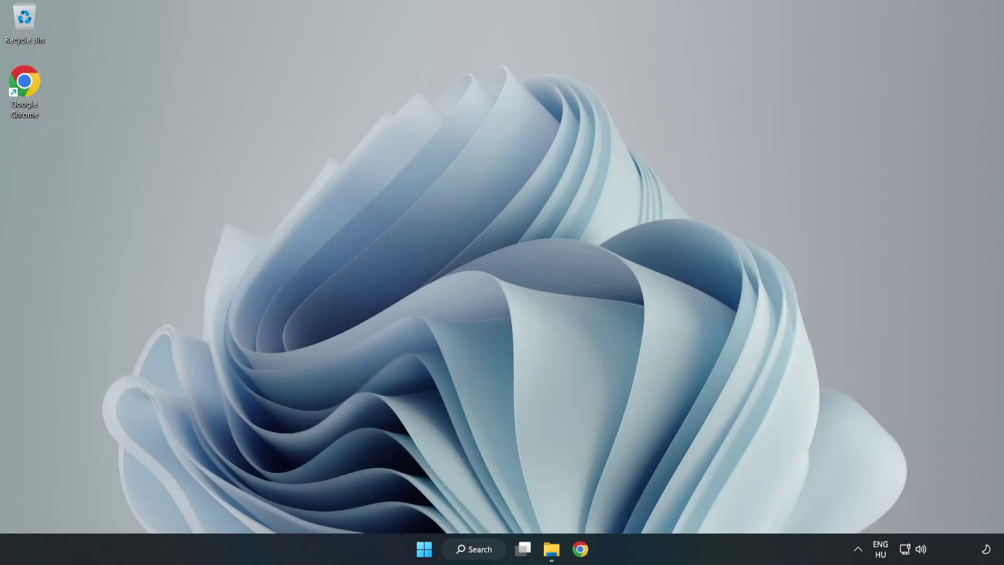
- Search Windows for 'regedit' and launch Registry Editor from the best match
click(491, 554)
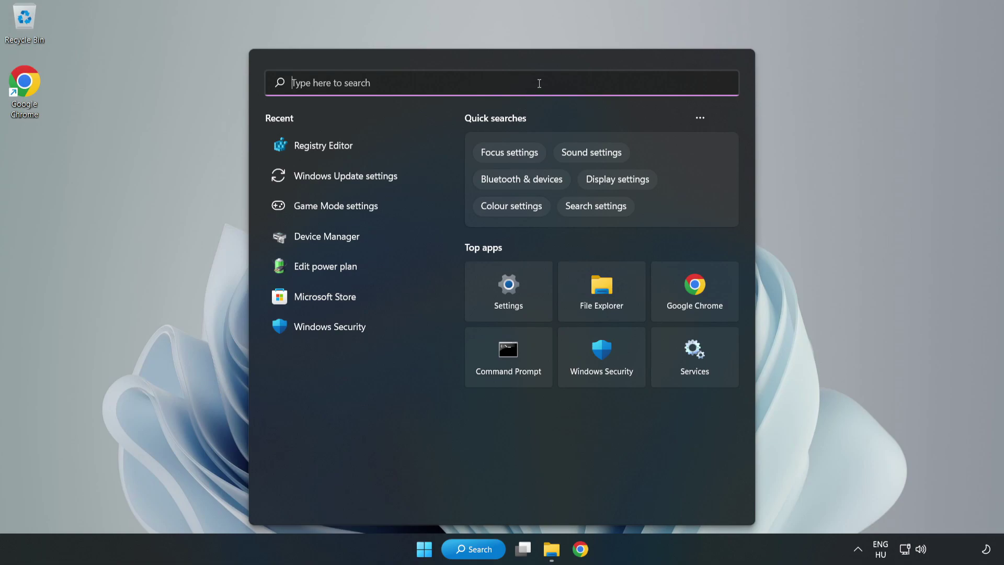
text(regedit)
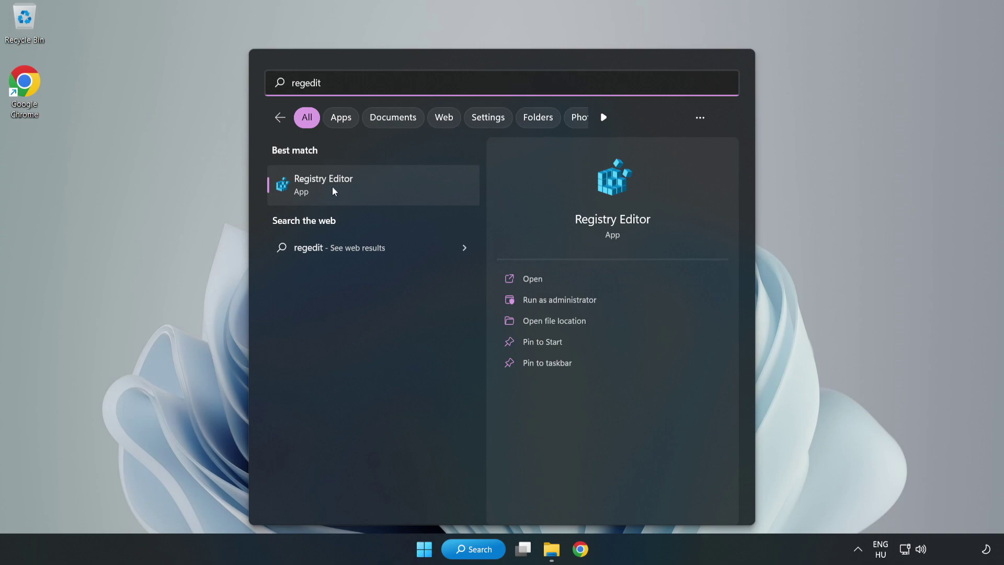
click(383, 186)
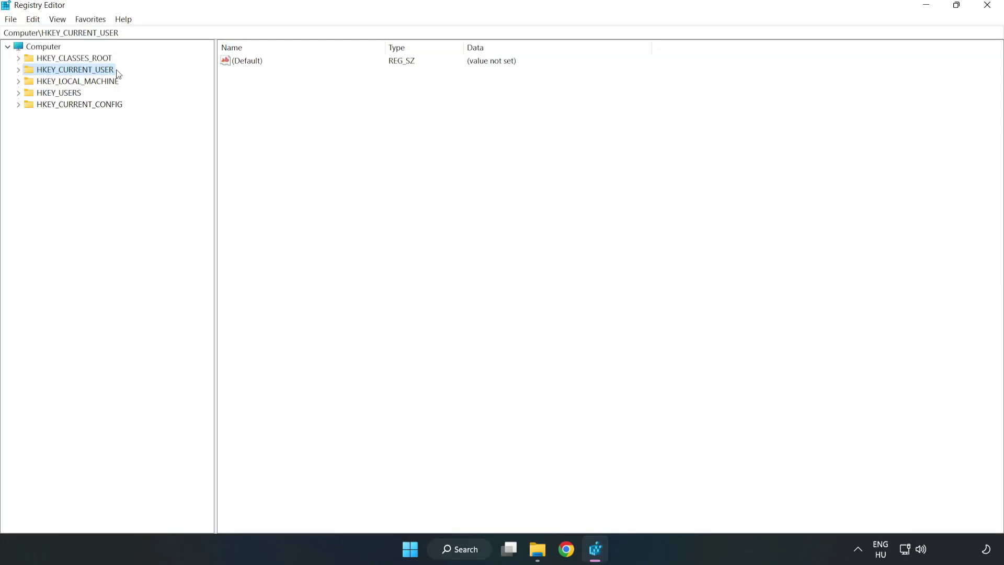
- Change GameDVR_Enabled under HKEY_CURRENT_USER\System\GameConfigStore from 1 to 0
click(21, 72)
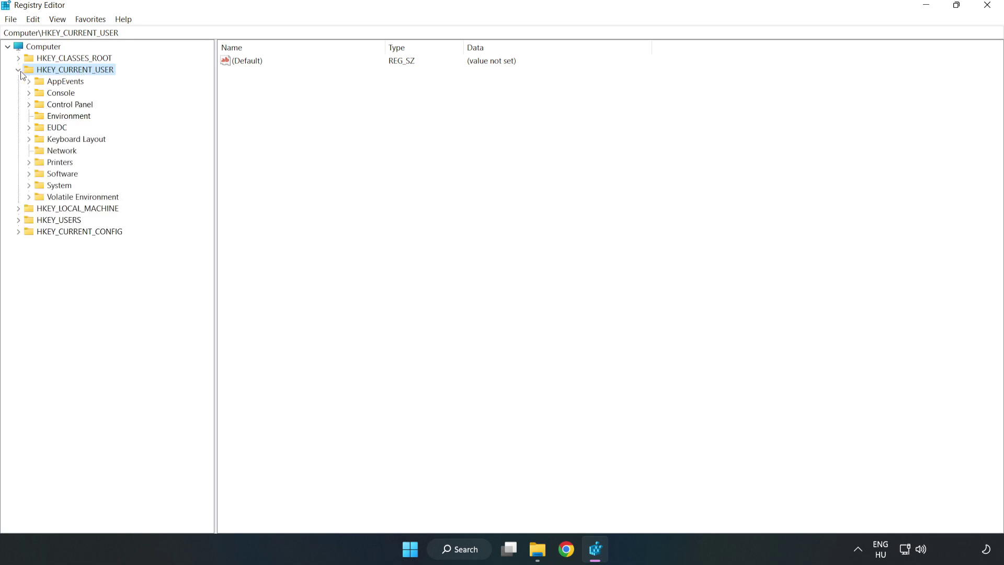
click(28, 186)
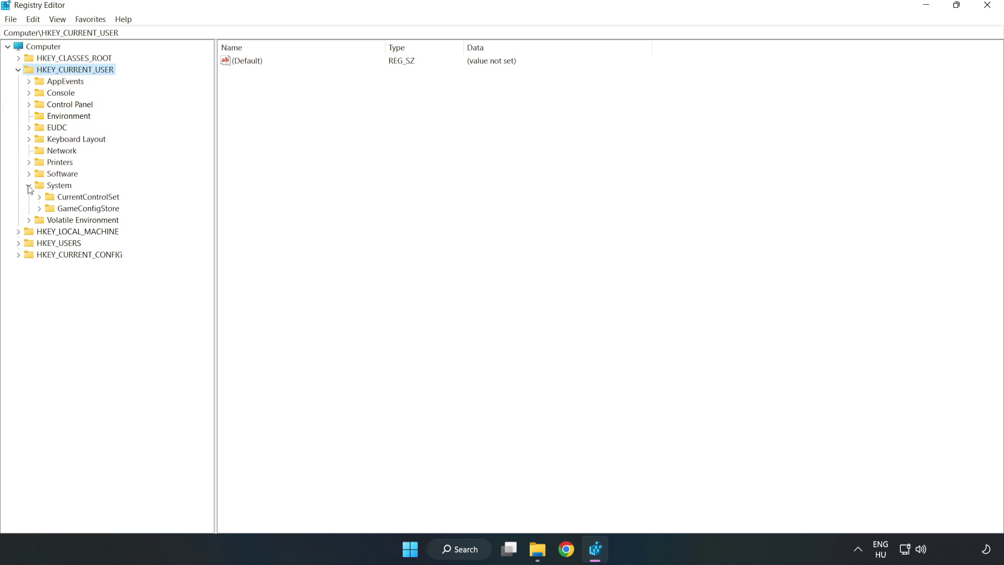
click(84, 210)
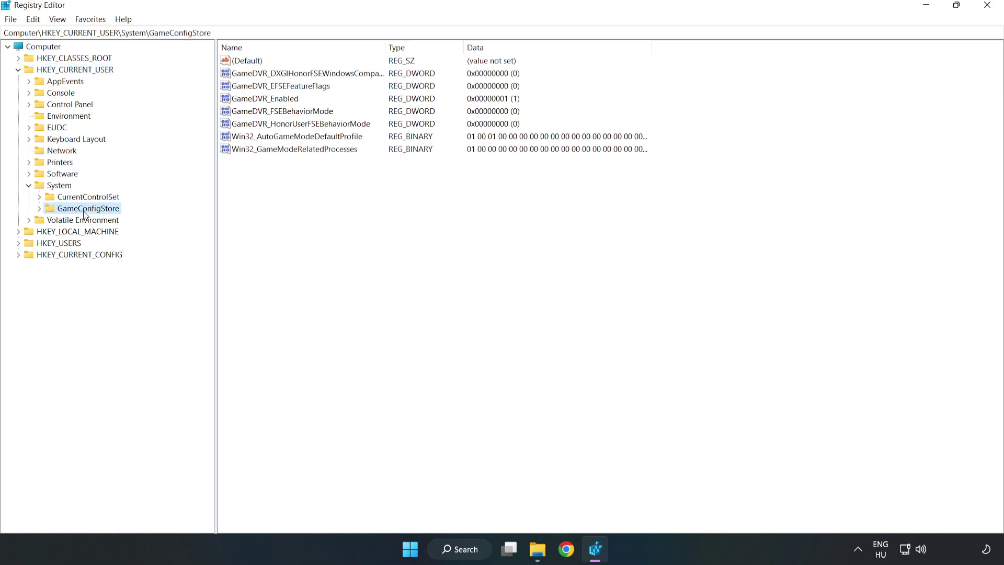
click(235, 100)
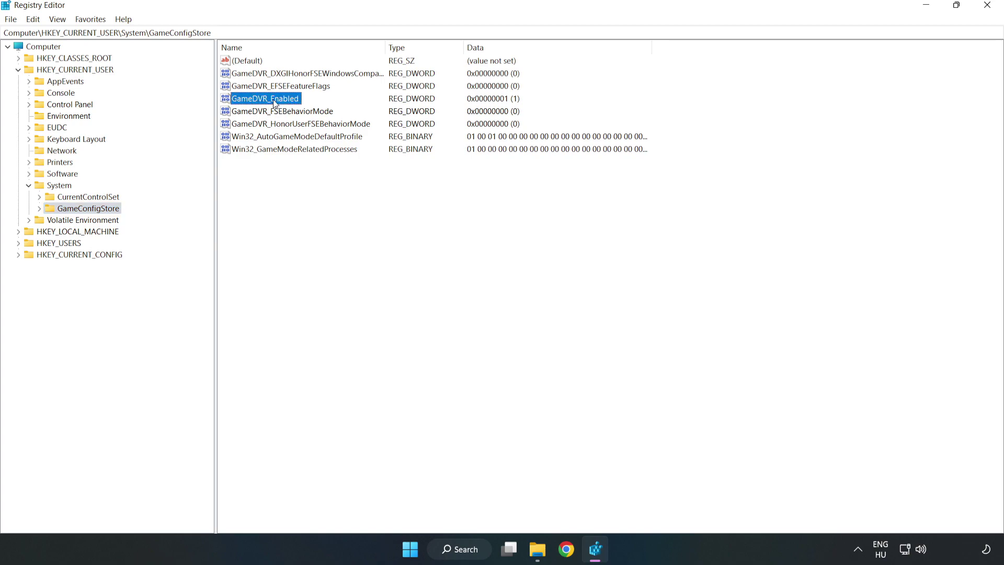
right_click(274, 104)
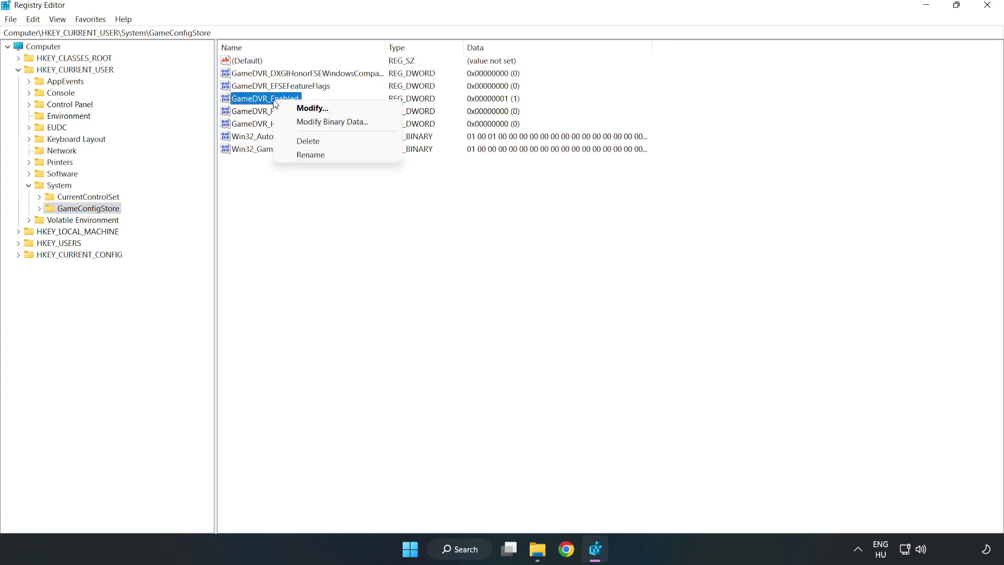
click(320, 108)
mouse_move(198, 67)
mouse_down()
mouse_move(354, 138)
mouse_move(562, 211)
mouse_up()
click(420, 273)
drag(420, 272, 349, 261)
text(0)
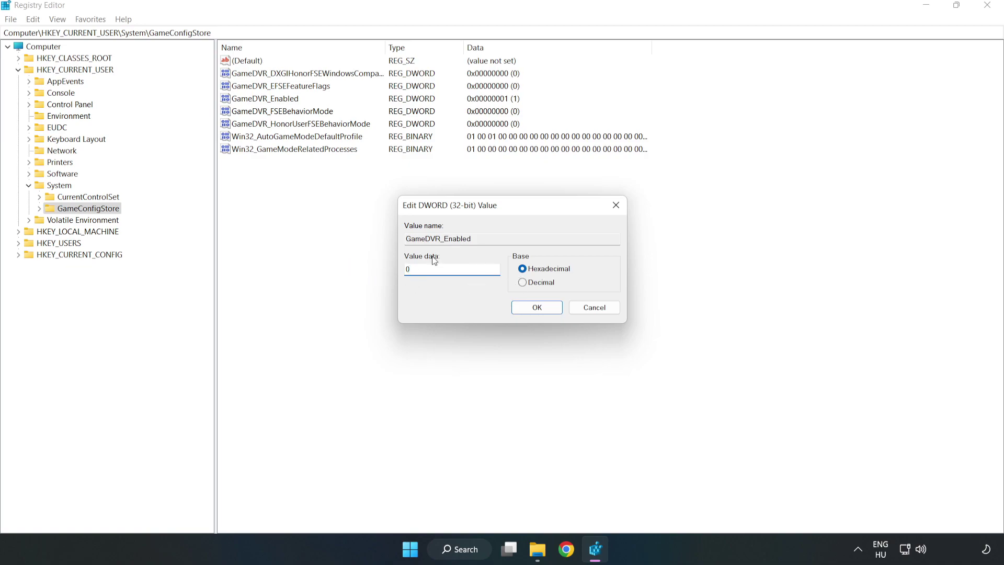
click(537, 307)
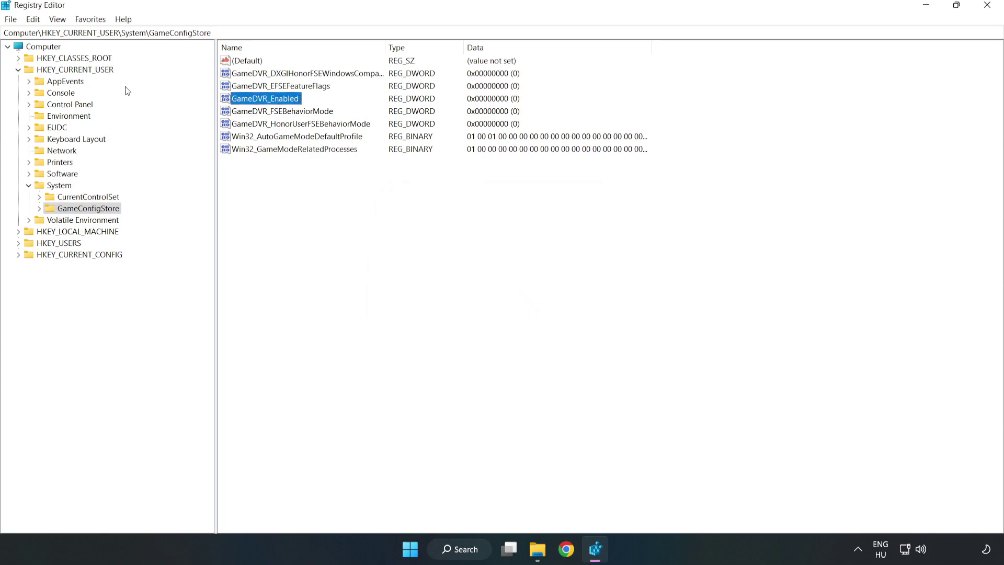
- Collapse HKCU and browse to HKLM\SOFTWARE\Microsoft\PolicyManager\default\ApplicationManagement\AllowGameDVR
click(18, 71)
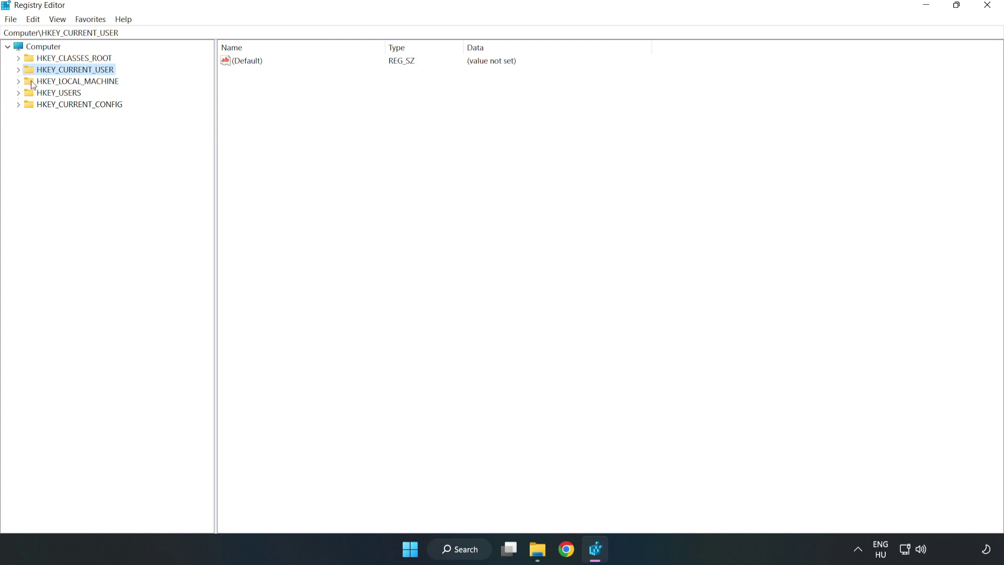
double_click(24, 84)
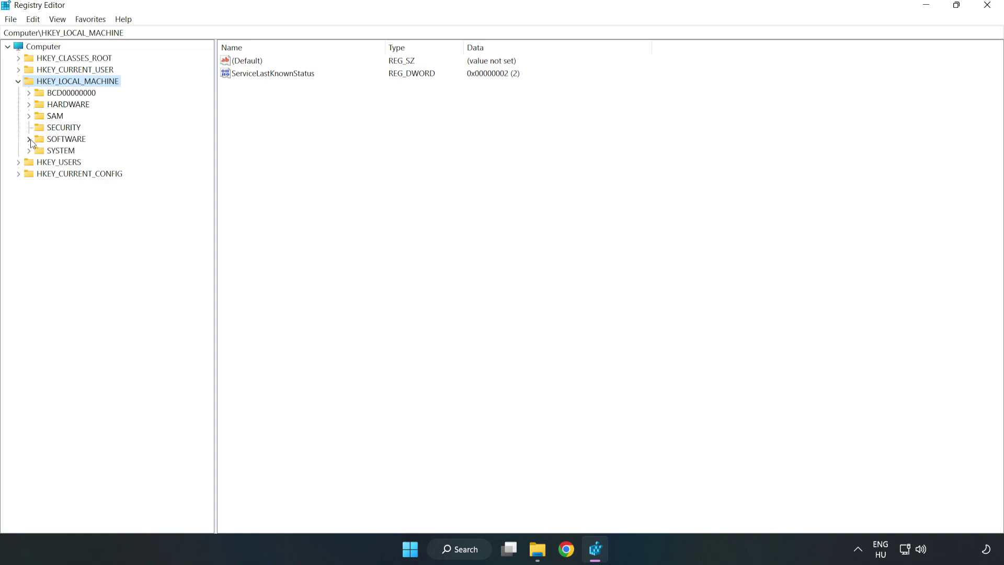
click(31, 139)
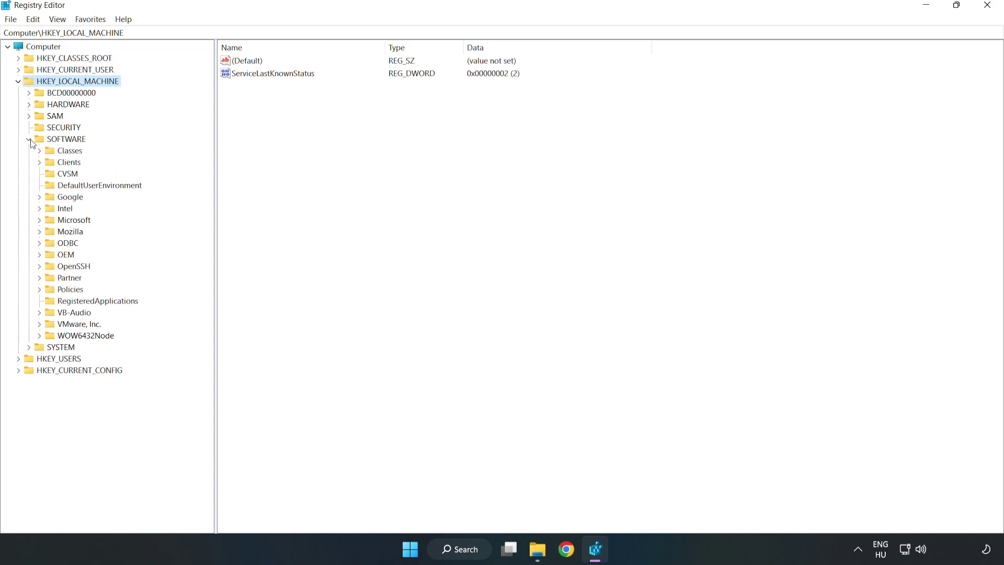
click(39, 220)
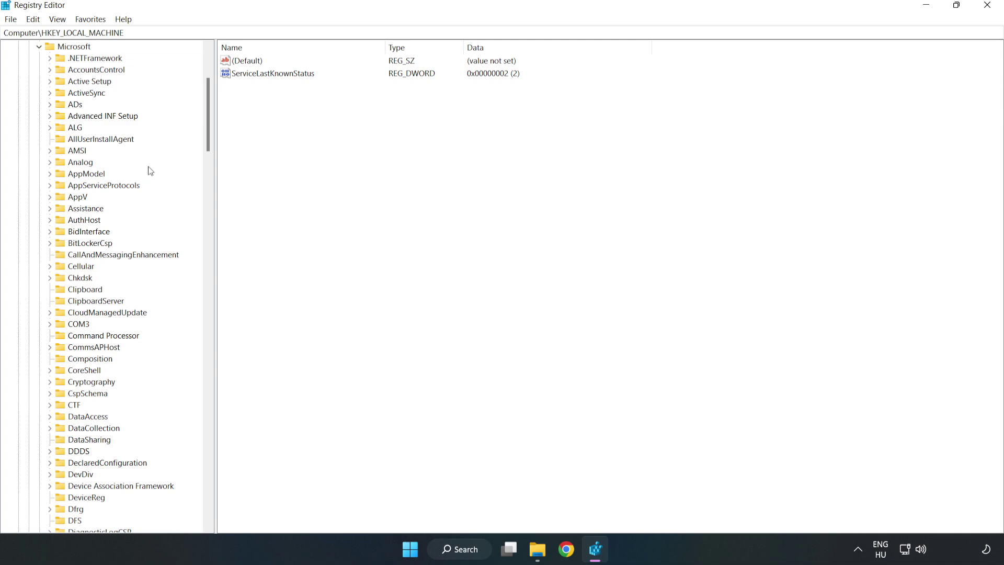
drag(207, 134, 229, 373)
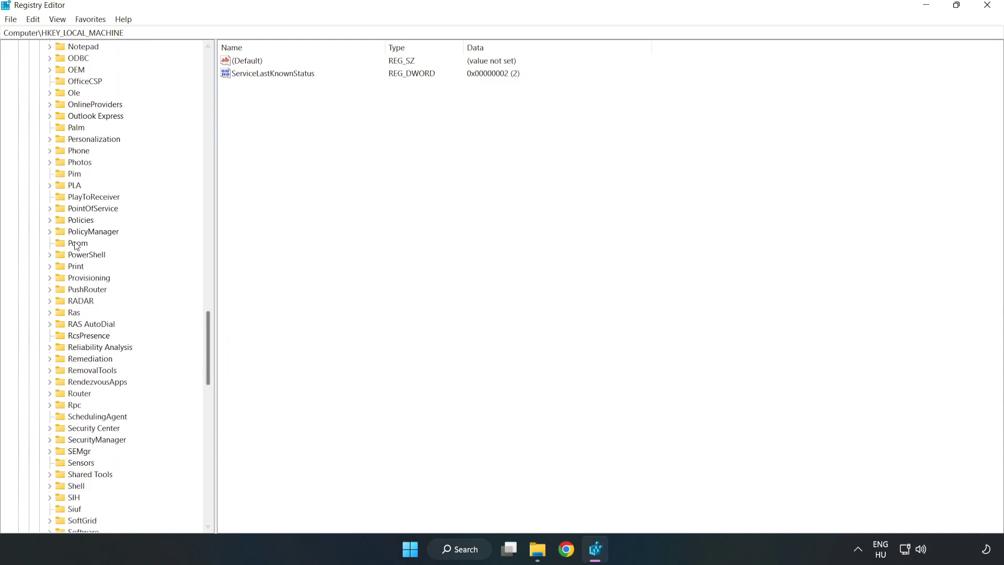
click(50, 232)
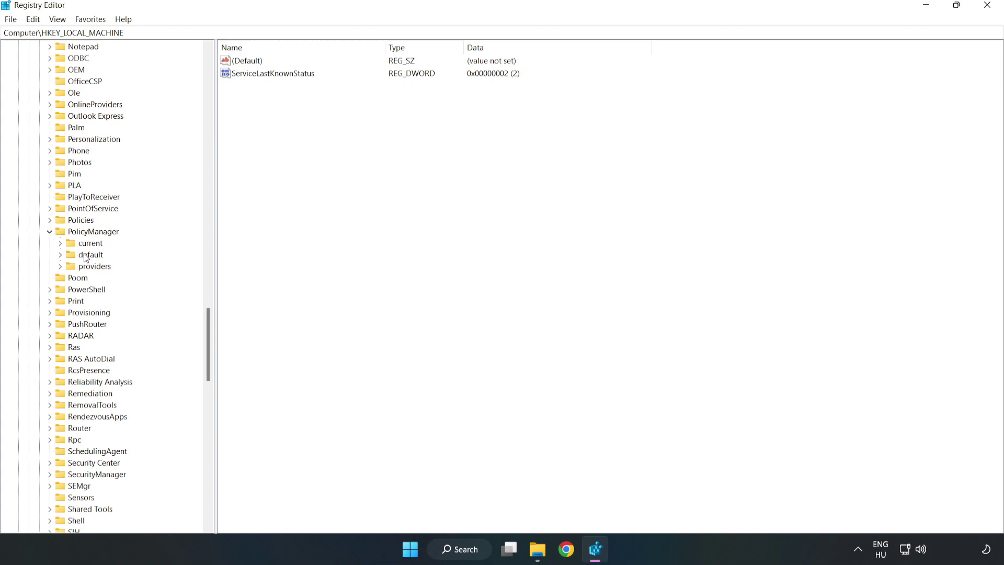
click(61, 255)
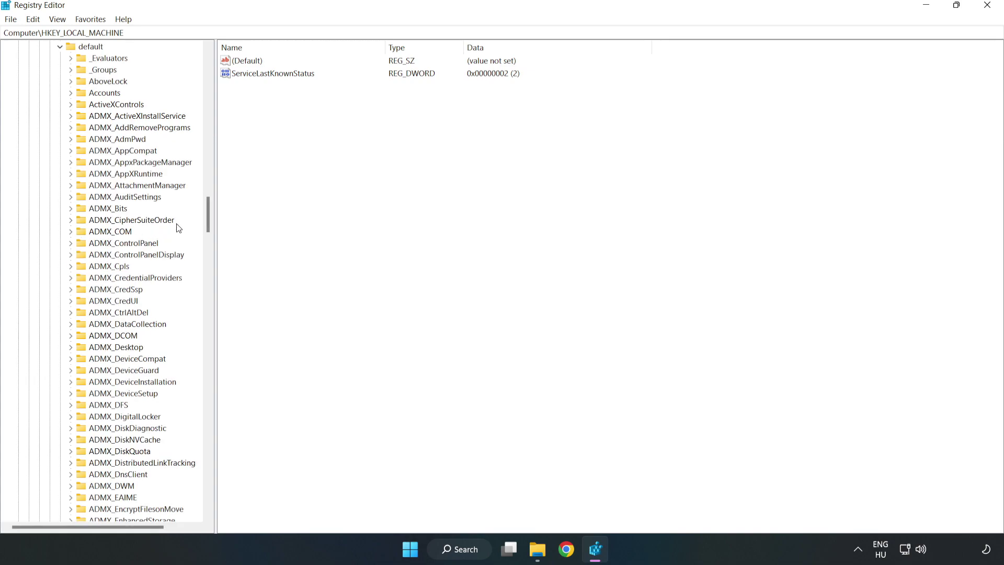
drag(208, 214, 203, 330)
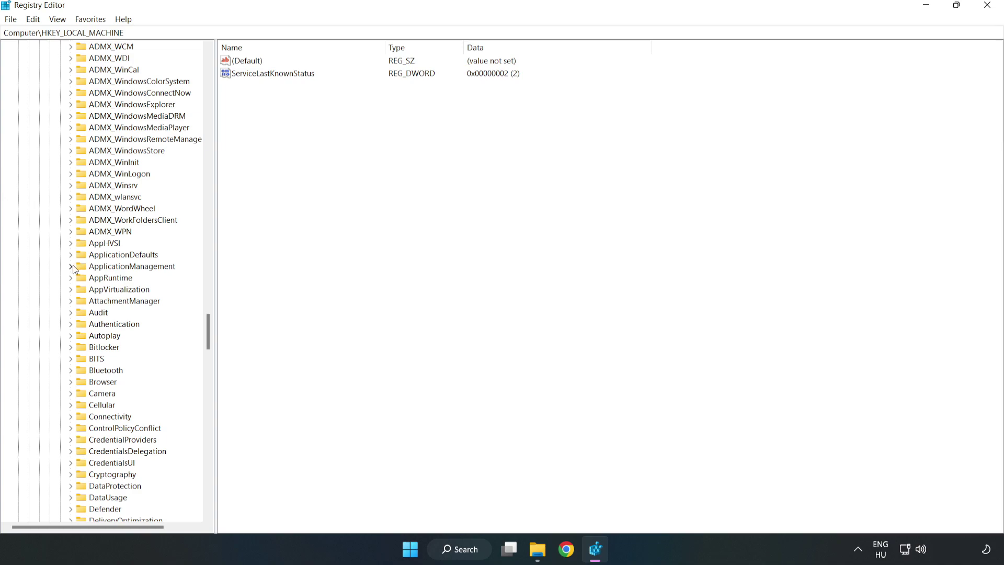
click(70, 266)
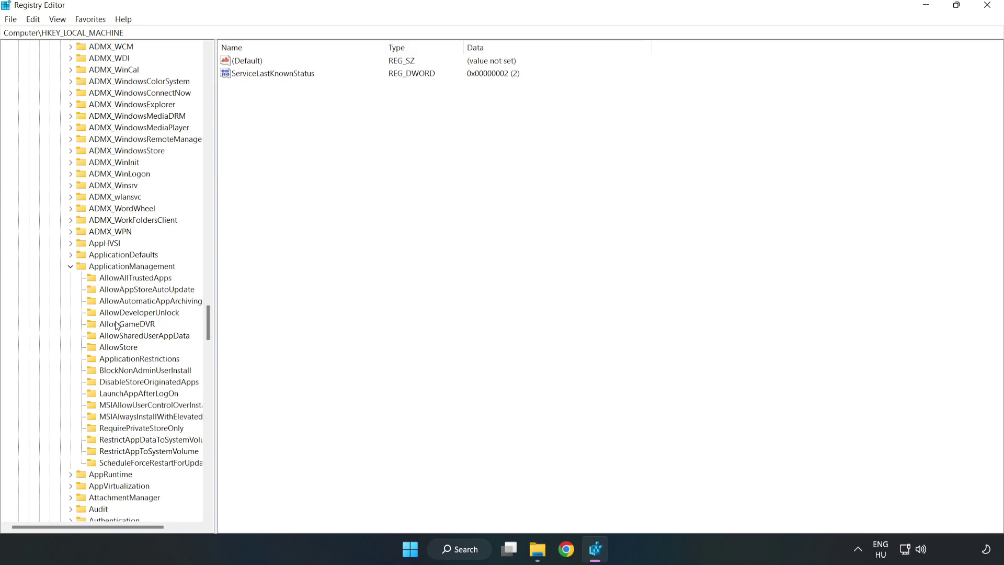
click(116, 326)
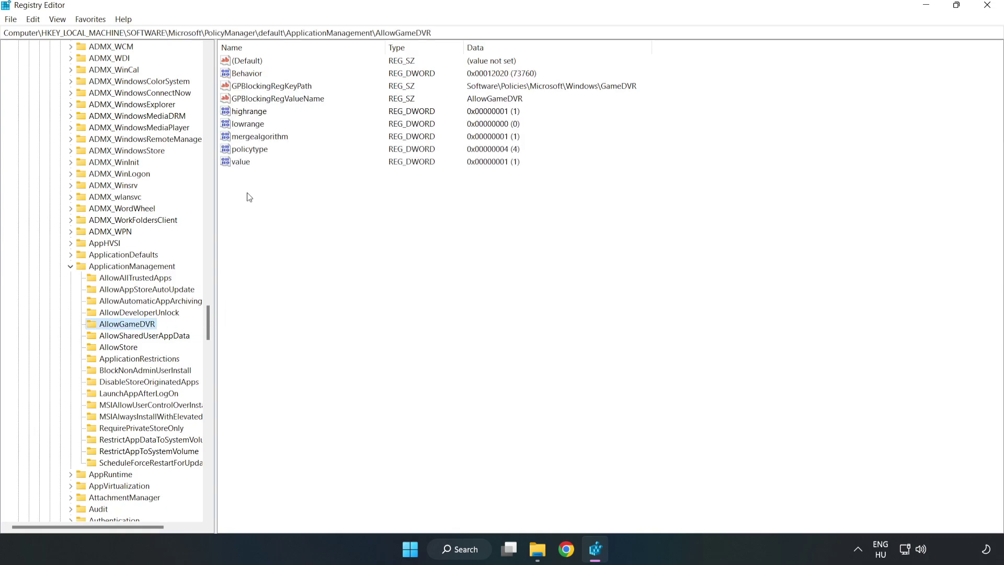
- Change the AllowGameDVR 'value' entry's data from 1 to 0
click(233, 163)
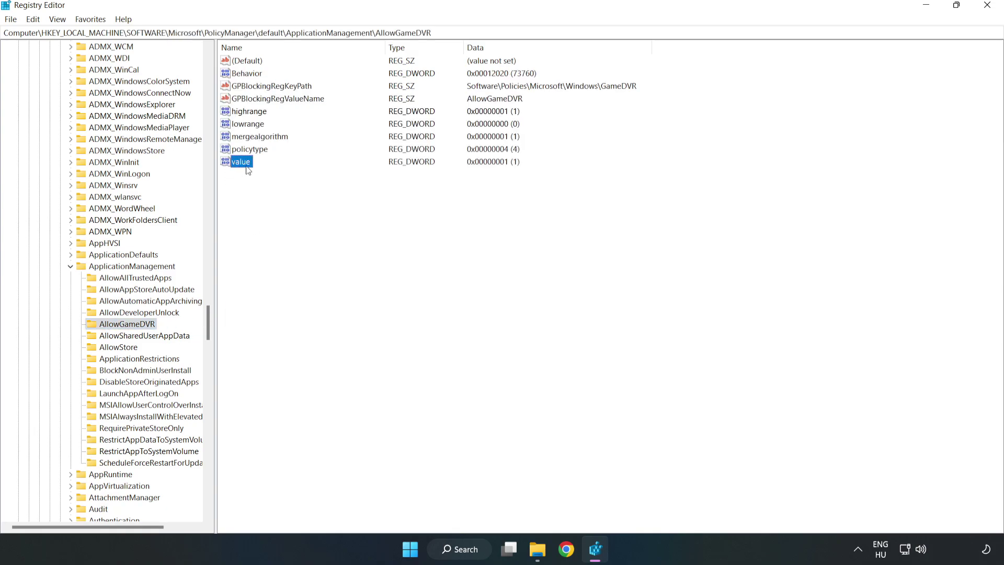
right_click(245, 167)
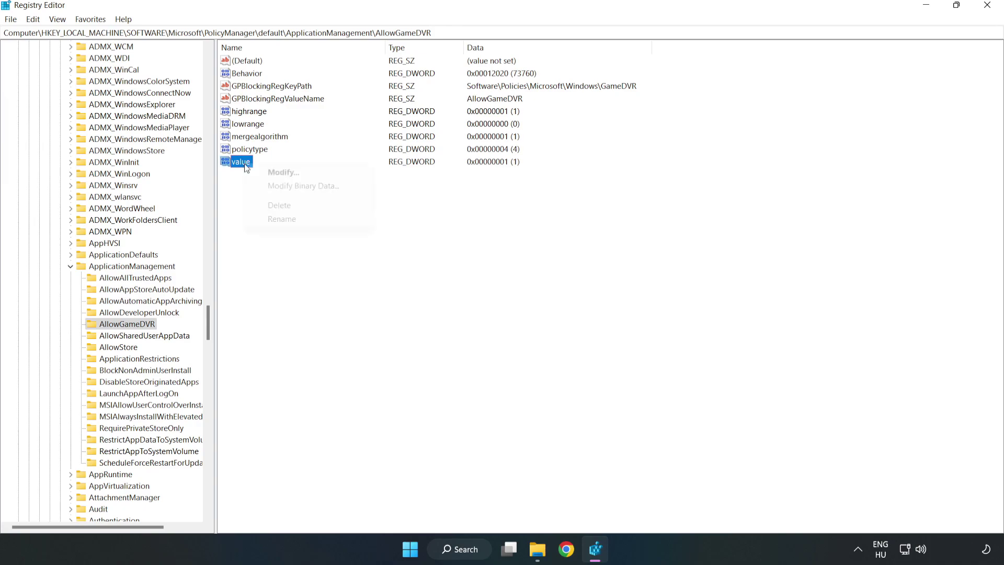
click(288, 173)
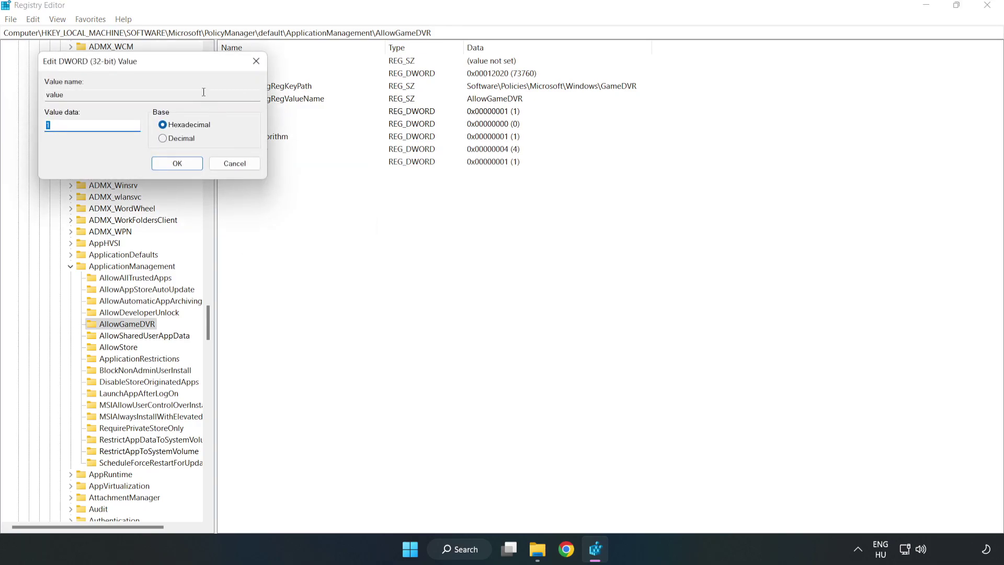
drag(188, 73, 509, 208)
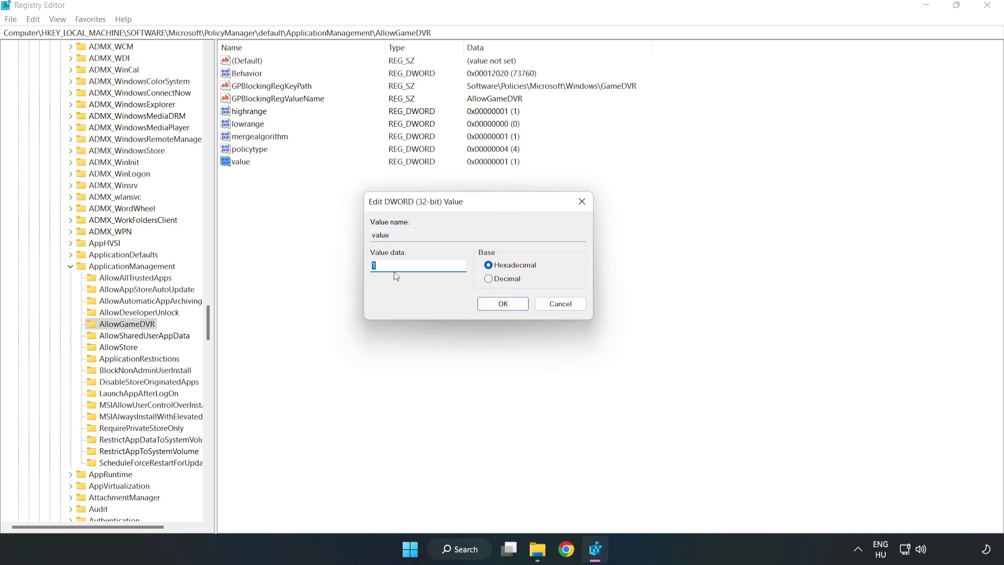
text(0)
click(503, 304)
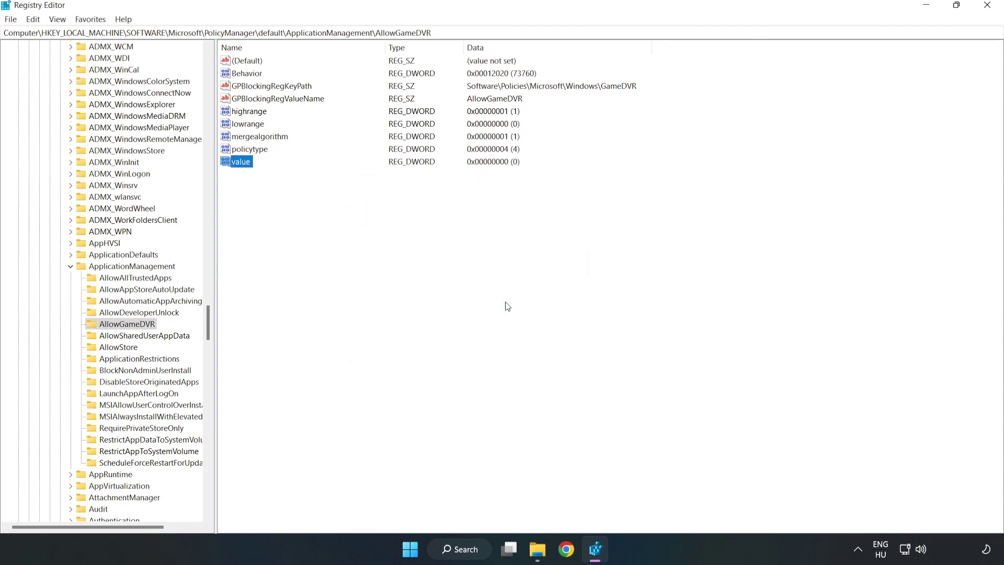
- Close Registry Editor and download dxwebsetup.exe from the DirectX End-User Runtime page
click(987, 9)
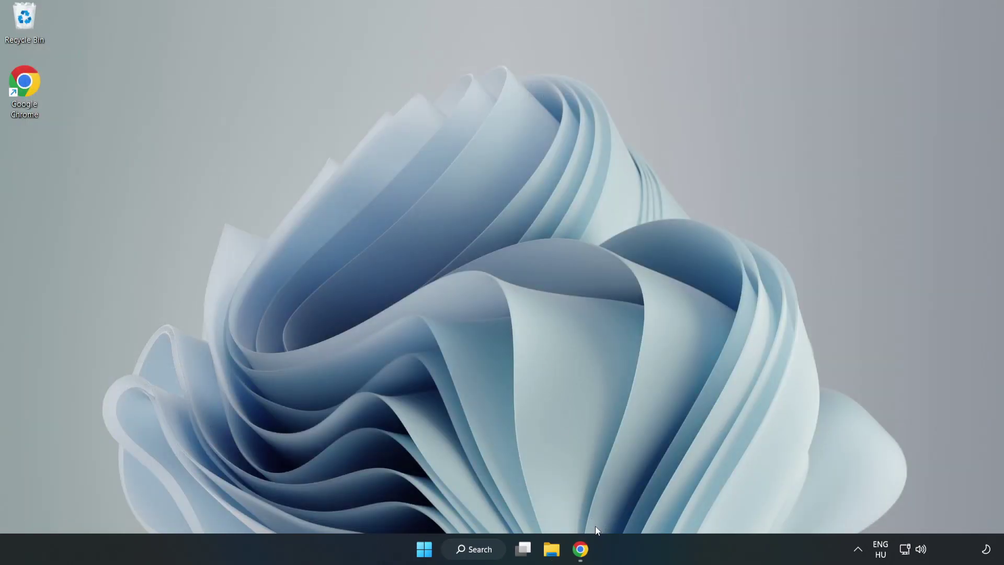
mouse_move(565, 549)
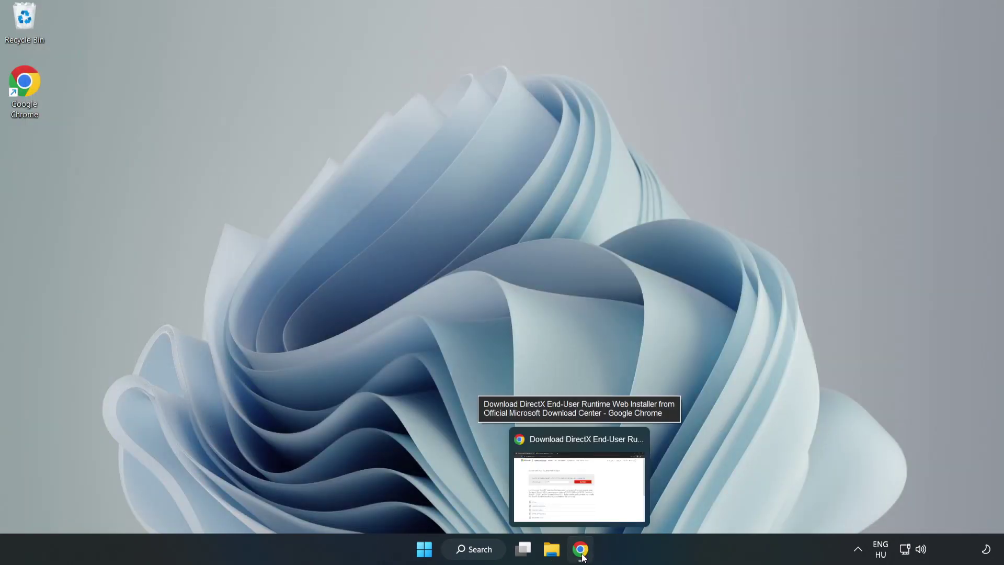
click(582, 550)
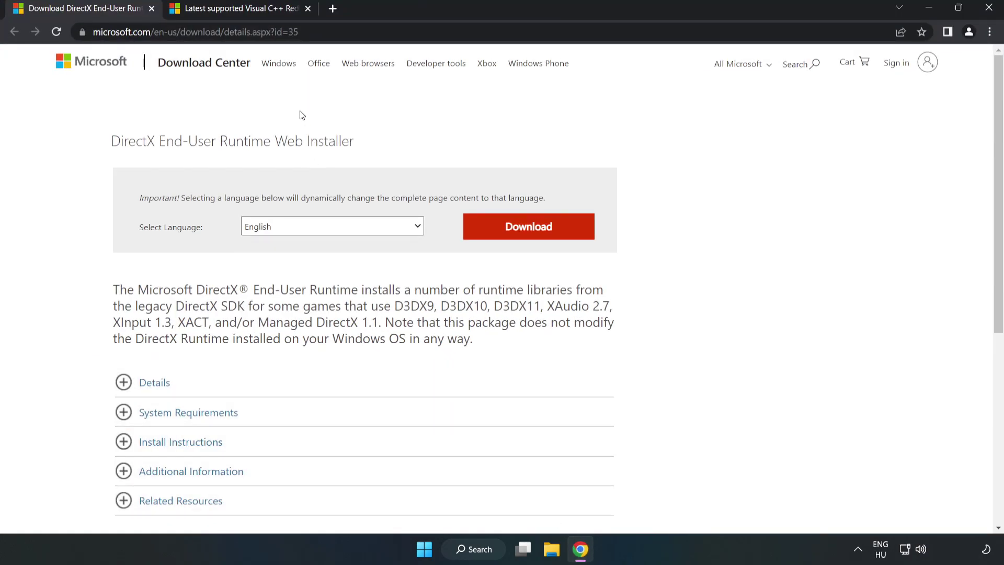
click(298, 31)
drag(252, 31, 330, 30)
click(405, 119)
click(535, 239)
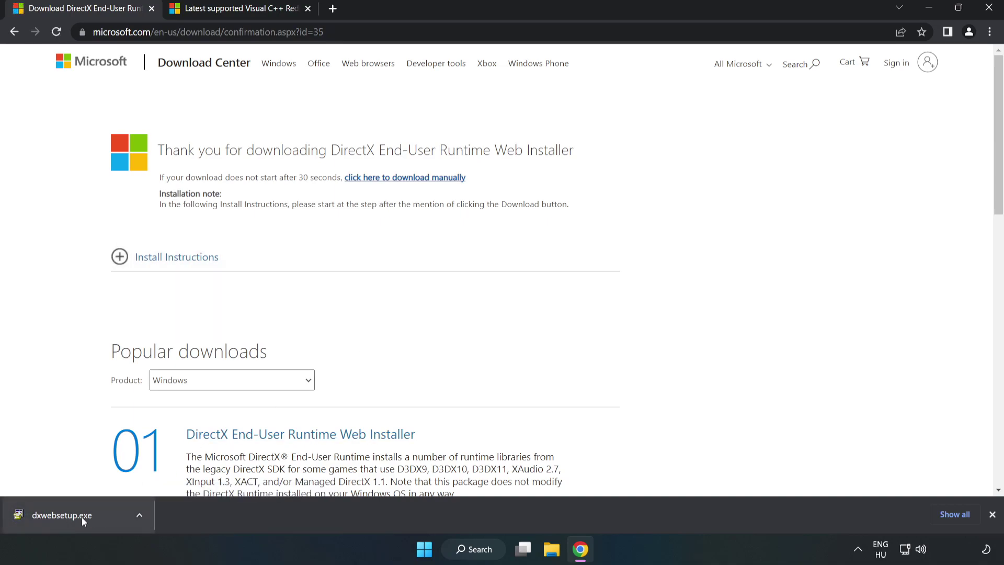
- Run dxwebsetup.exe, accept the license, decline the Bing Bar, and finish setup
click(101, 517)
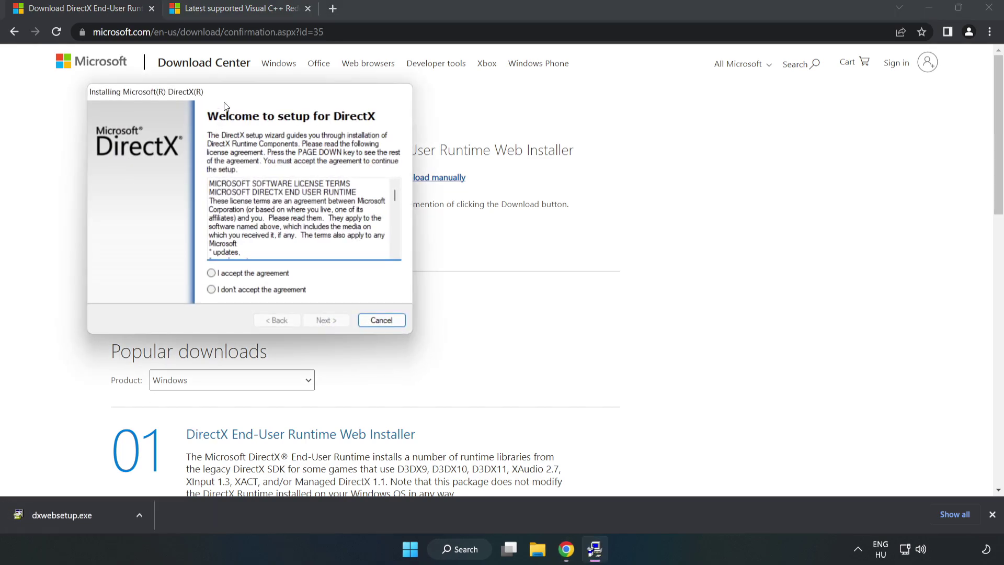
drag(226, 95, 477, 142)
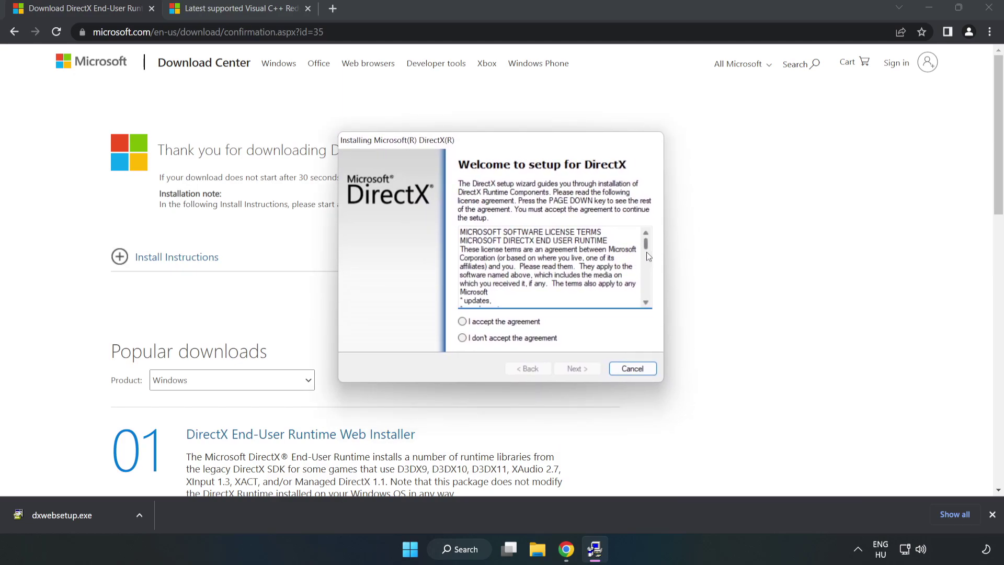
drag(647, 245, 646, 302)
click(462, 322)
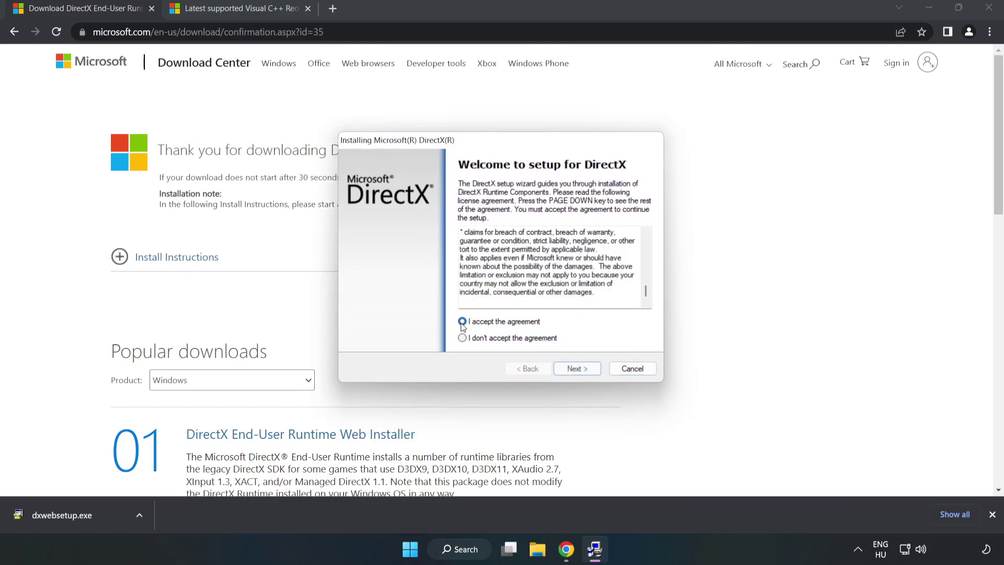
click(582, 370)
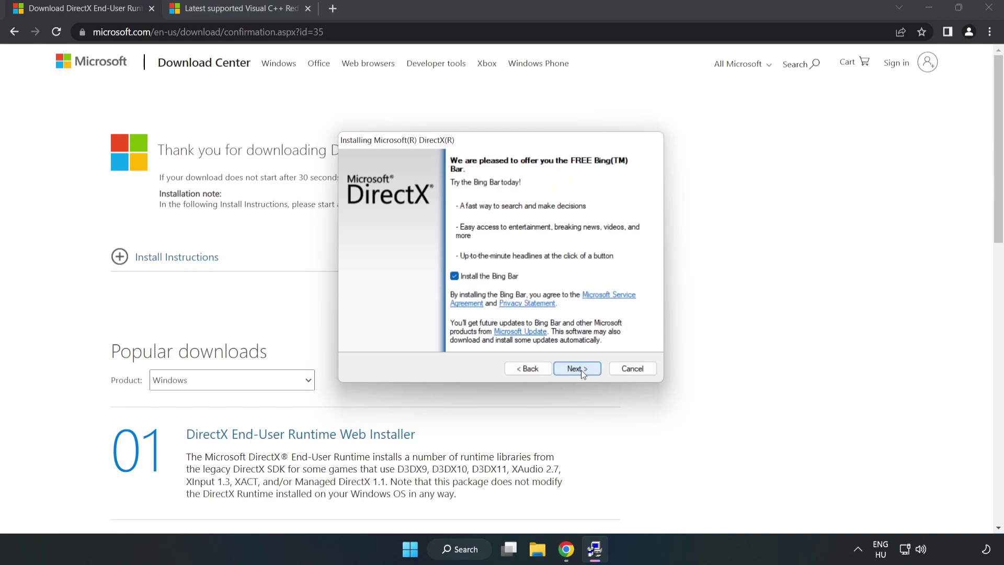
click(455, 277)
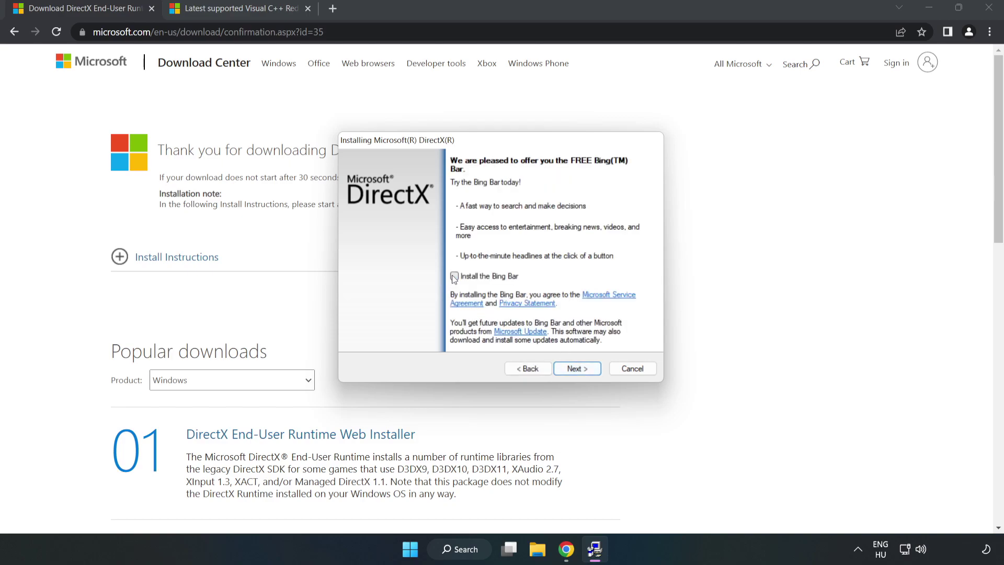
click(579, 368)
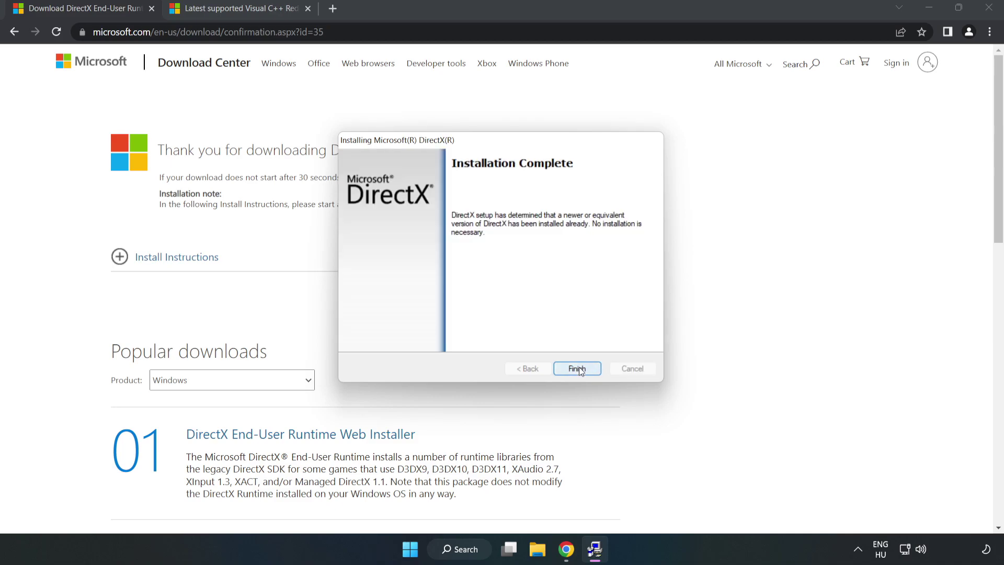
click(579, 370)
click(579, 369)
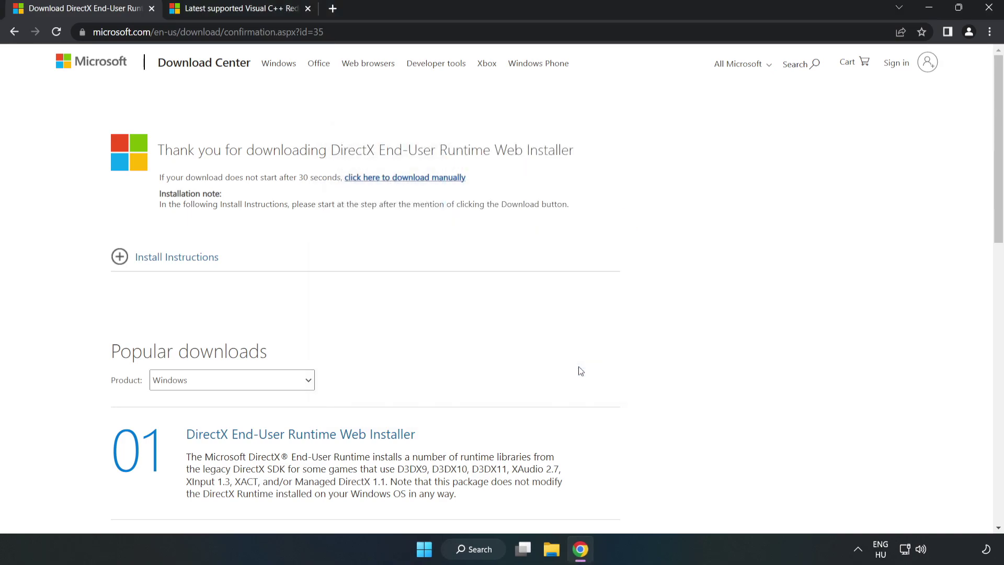
- Close the DirectX tab and download the ARM64, x86 and x64 Visual C++ redistributables
click(151, 8)
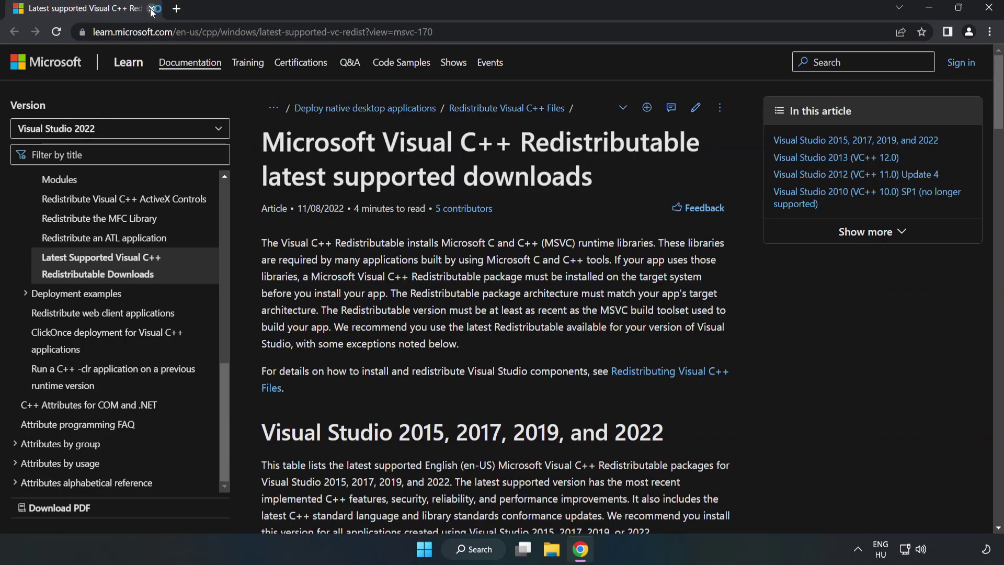
click(228, 32)
key(End)
click(517, 171)
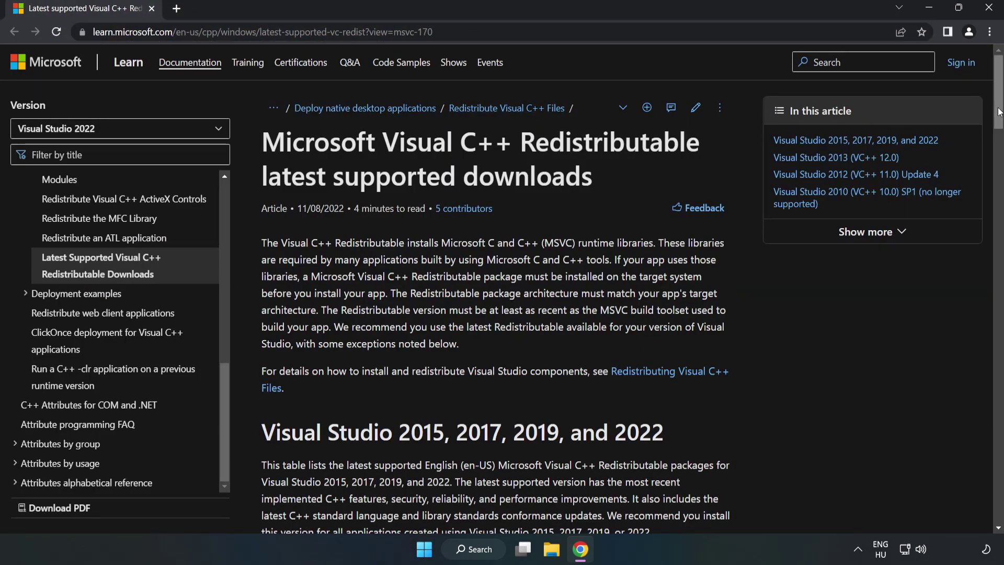
drag(998, 117, 998, 163)
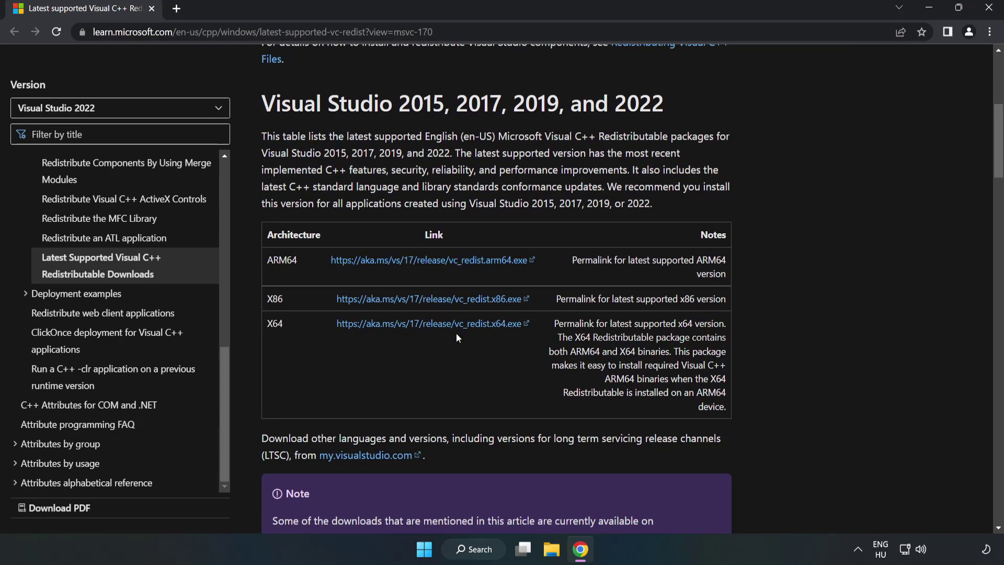
click(439, 301)
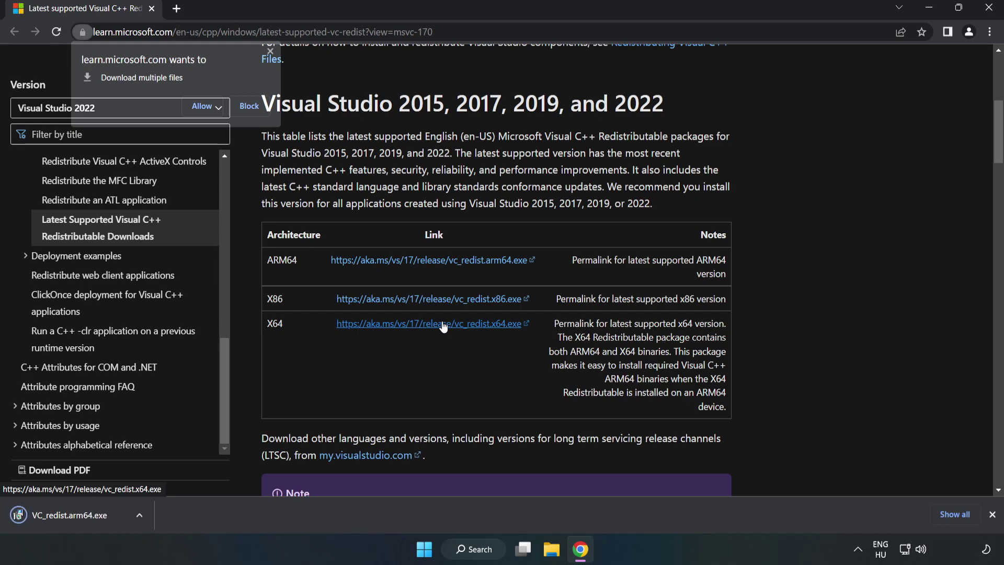
click(204, 106)
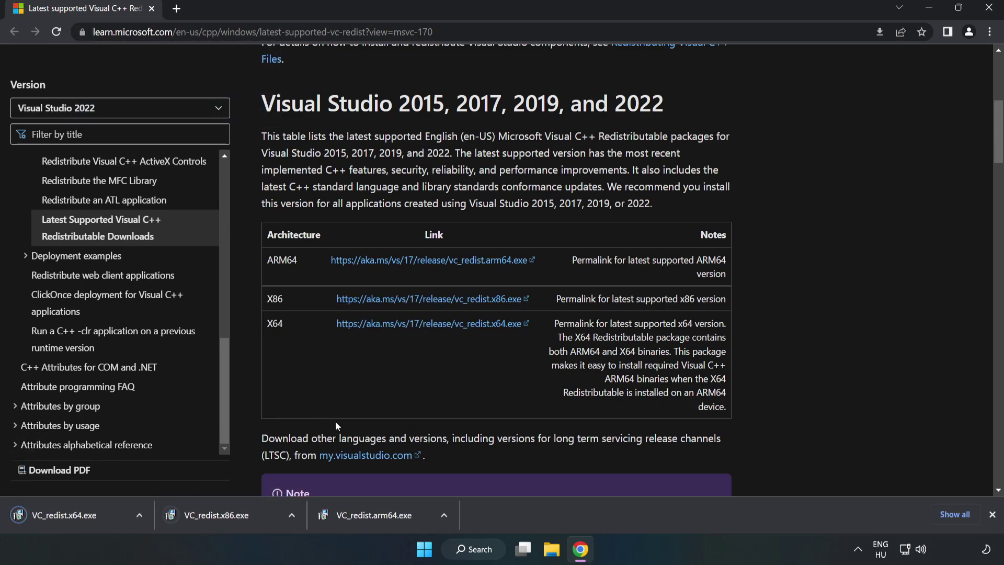
- Attempt the ARM64 Visual C++ redistributable install, which fails as unsupported on this processor
click(384, 518)
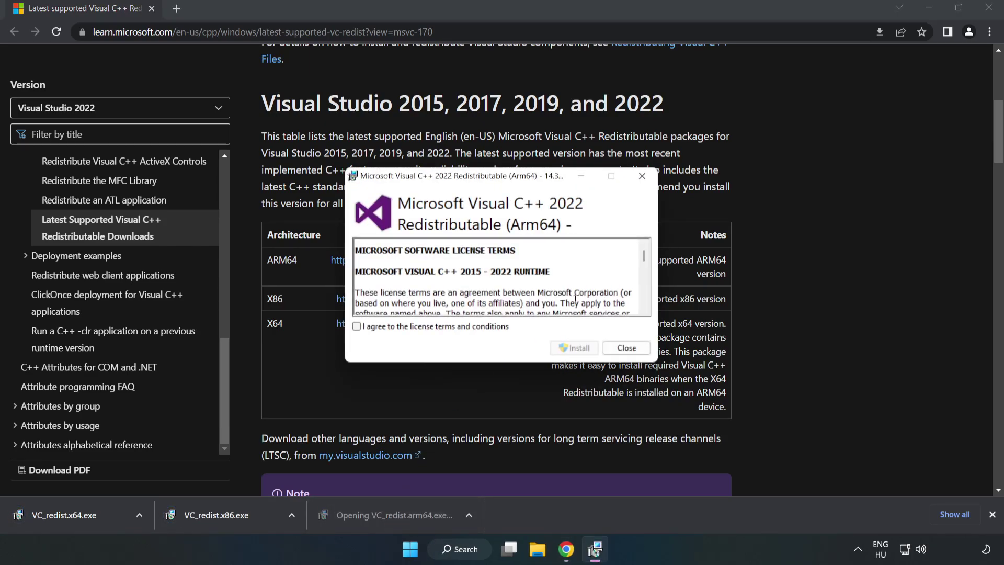
drag(643, 258, 644, 308)
click(441, 327)
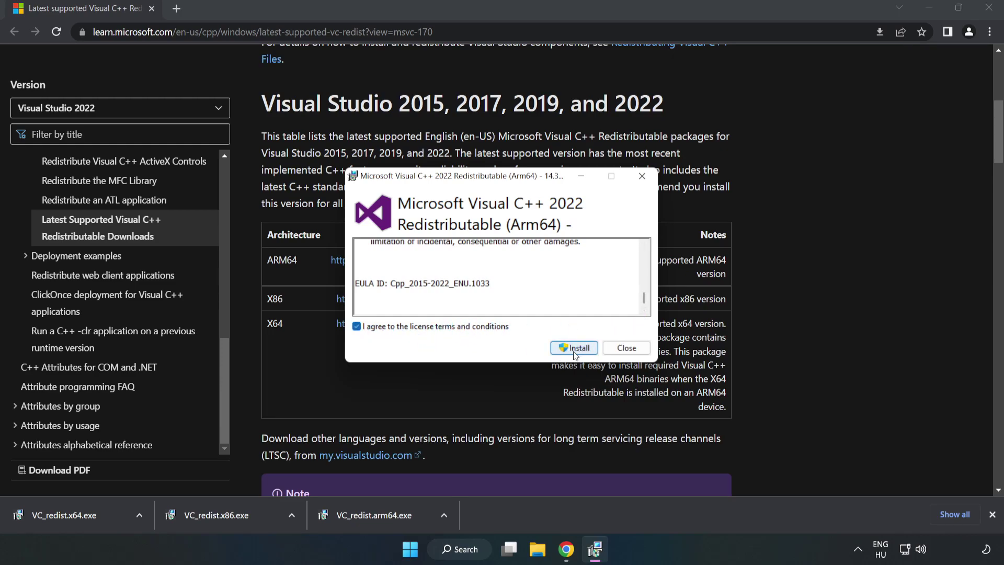
click(575, 352)
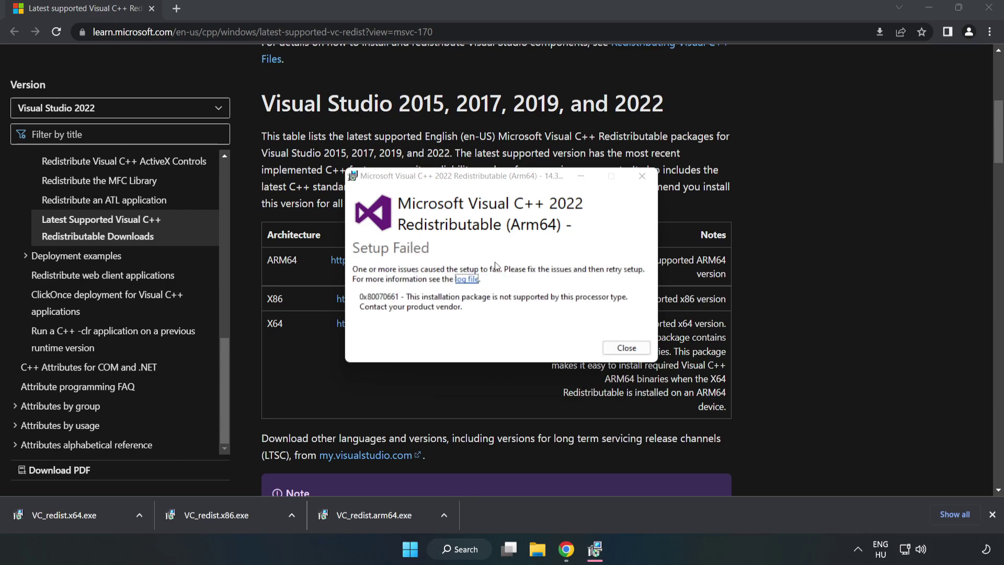
click(626, 347)
- Install the x86 and x64 redistributables, closing each success dialog without restarting
click(239, 516)
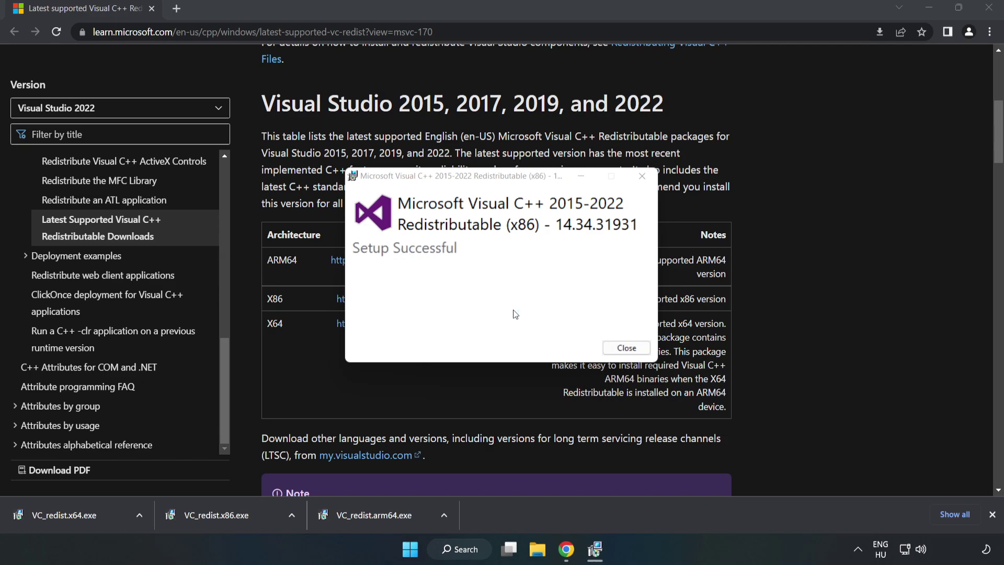
click(627, 348)
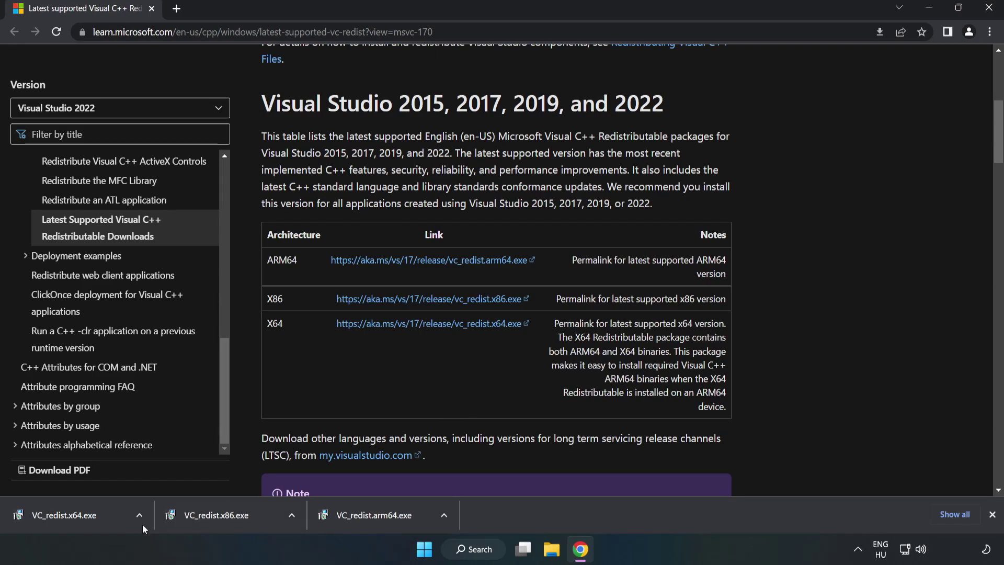
click(54, 512)
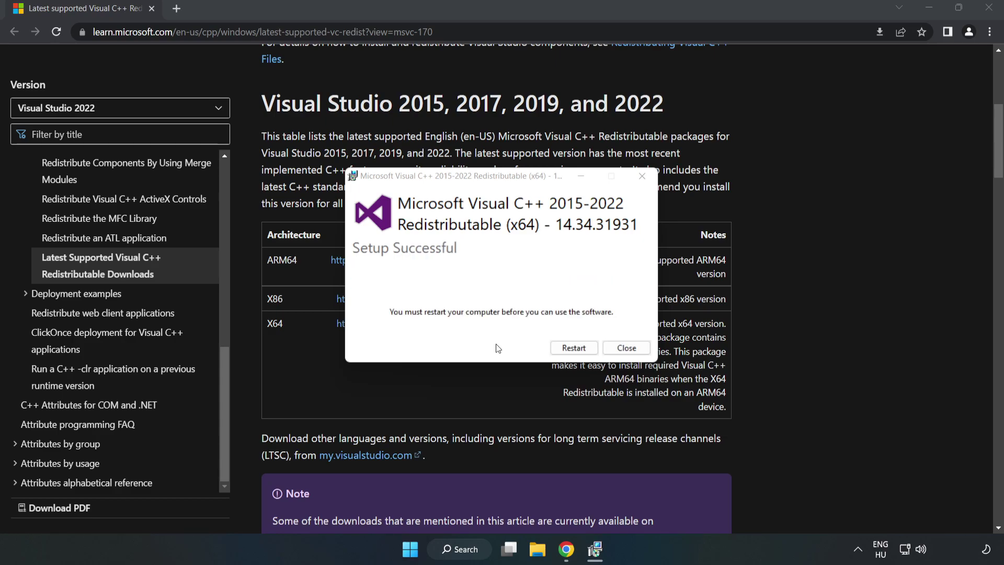
click(626, 350)
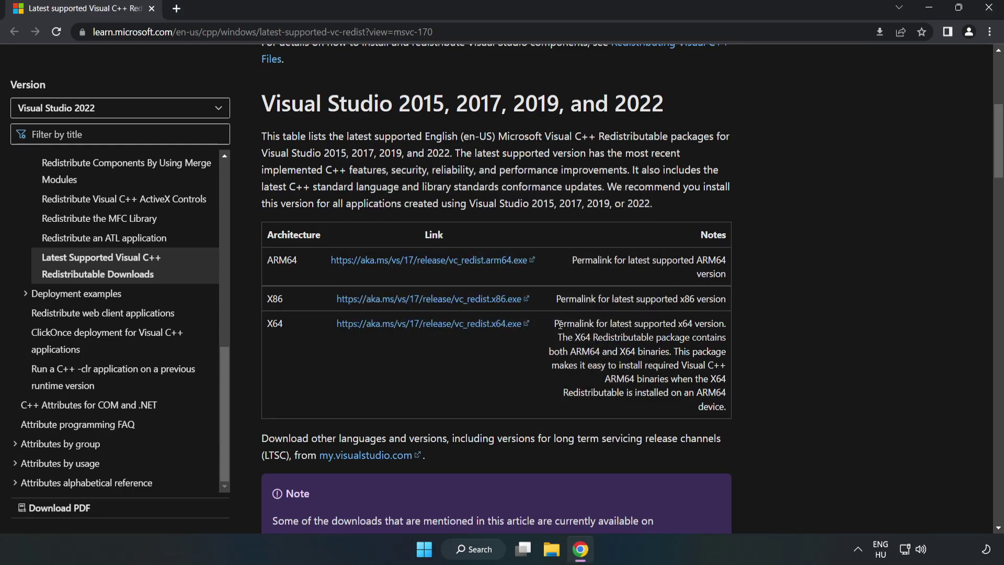
- Close Chrome and bring up the Start menu's Sleep, Shut down and Restart options
click(991, 12)
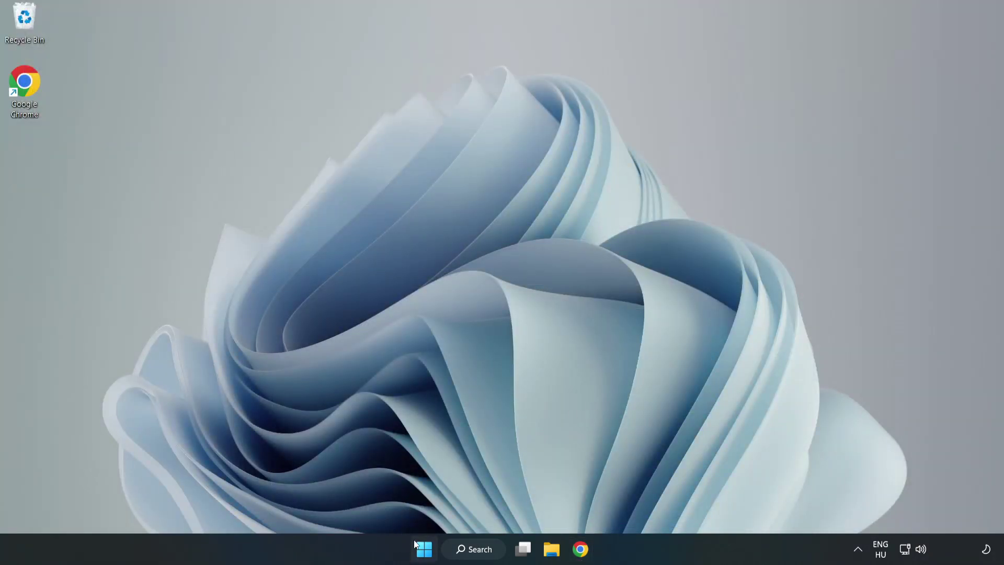
click(422, 551)
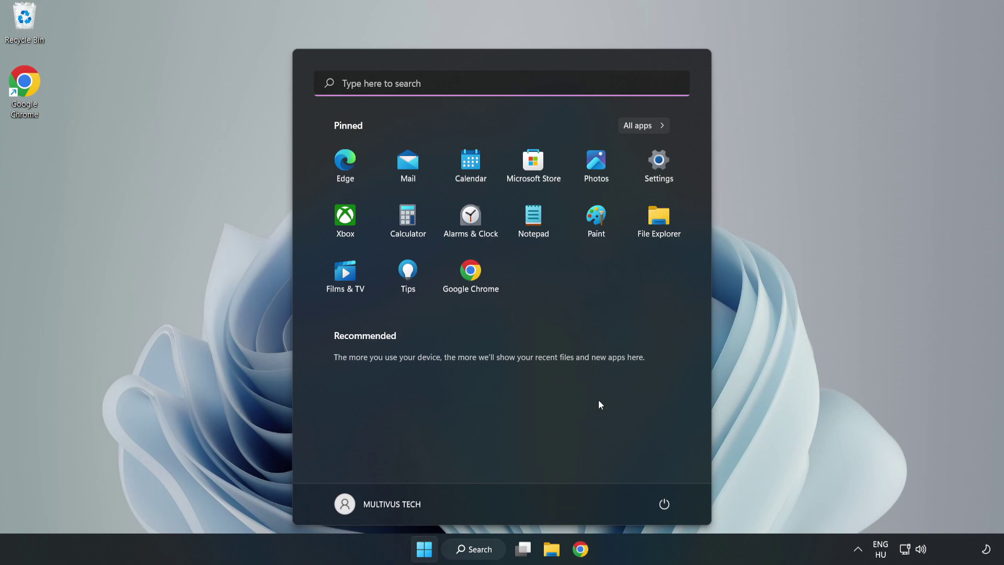
click(661, 505)
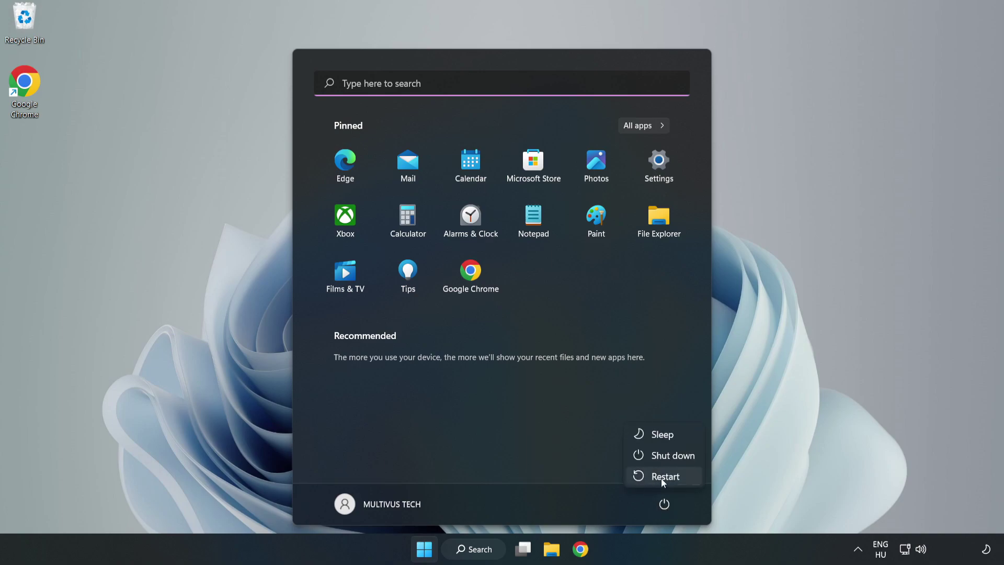